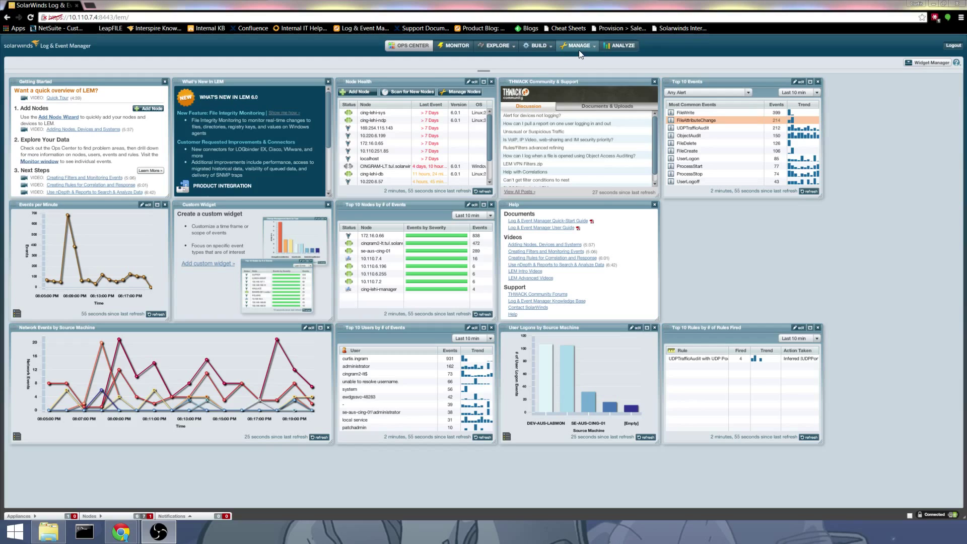
Step: Open the connector configuration of managed node 10.110.251.94 and filter its connectors by FIM
{"action": "left_click", "coordinate": [579, 52]}
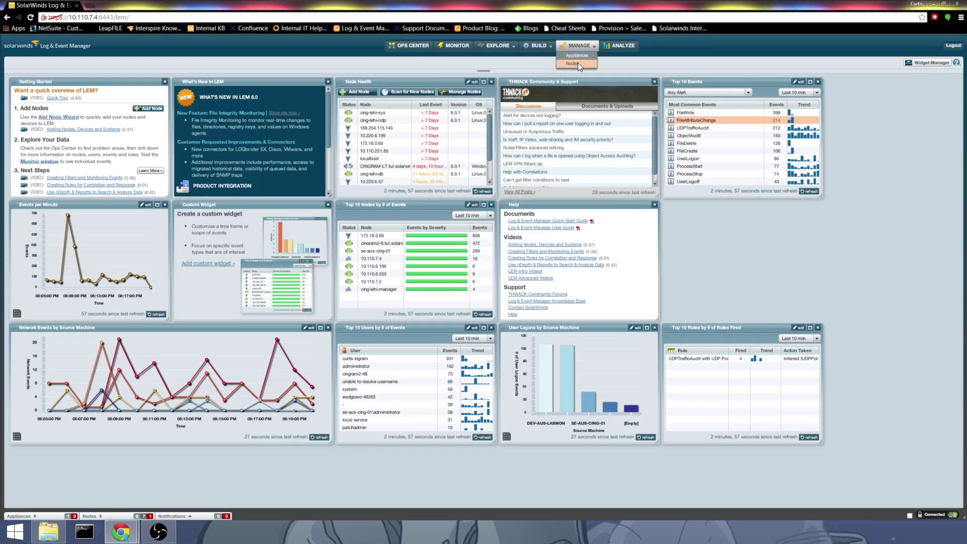
{"action": "left_click", "coordinate": [578, 64]}
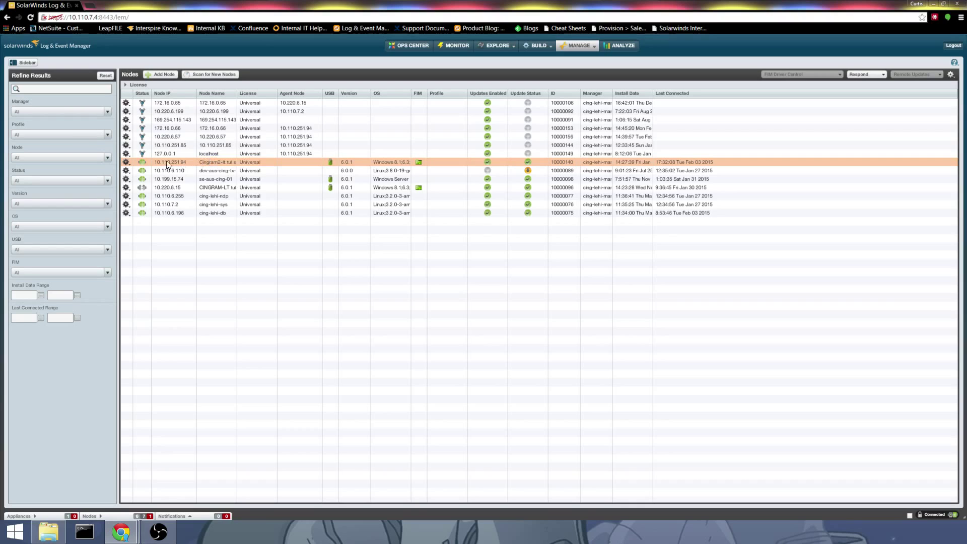
{"action": "left_click", "coordinate": [127, 162]}
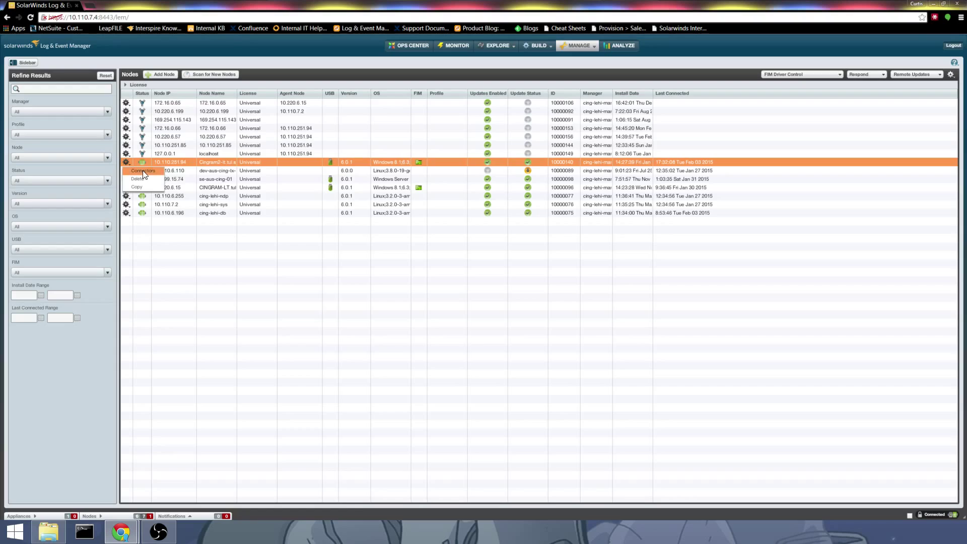
{"action": "left_click", "coordinate": [143, 171]}
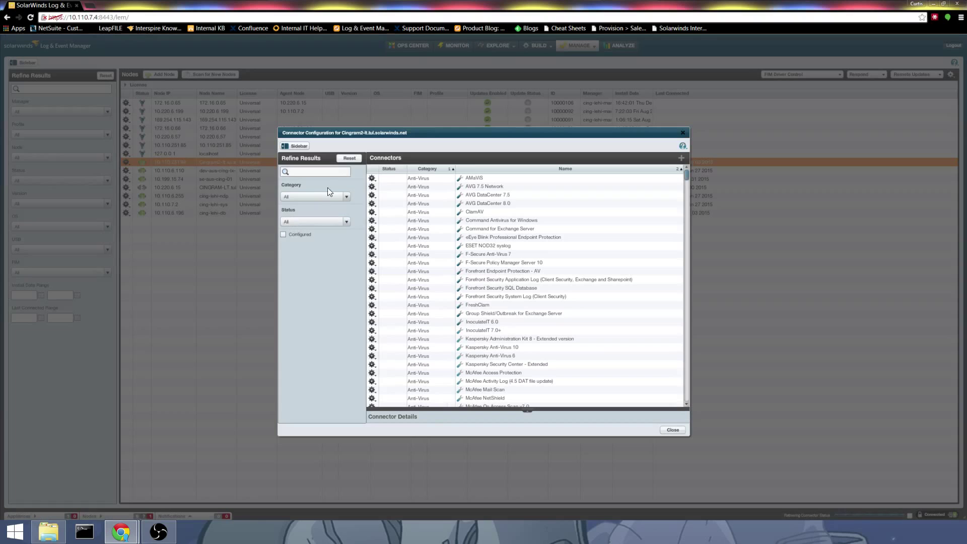
{"action": "left_click", "coordinate": [304, 172]}
{"action": "type", "text": "FIM"}
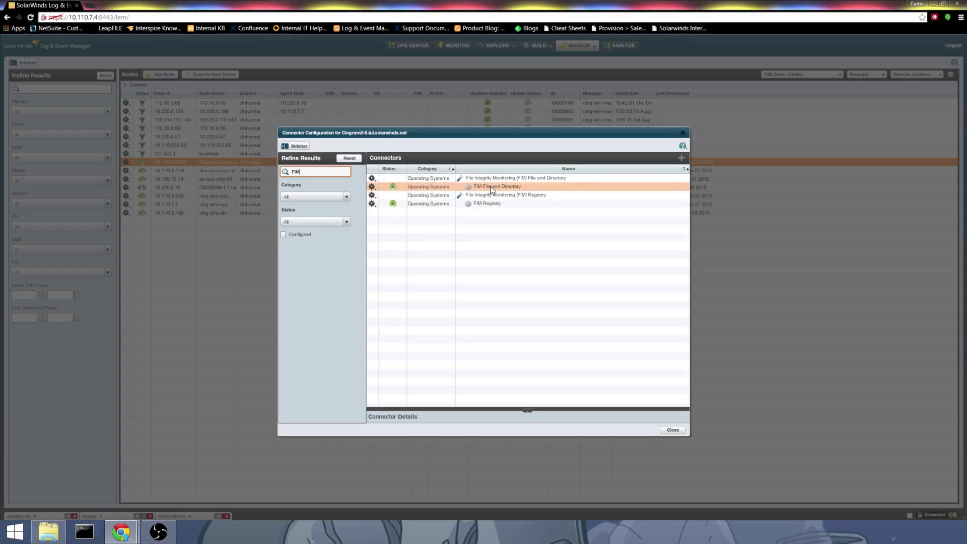
Step: Stop the configured FIM File and Directory connector and open it for editing
{"action": "left_click", "coordinate": [372, 187]}
{"action": "left_click", "coordinate": [379, 195]}
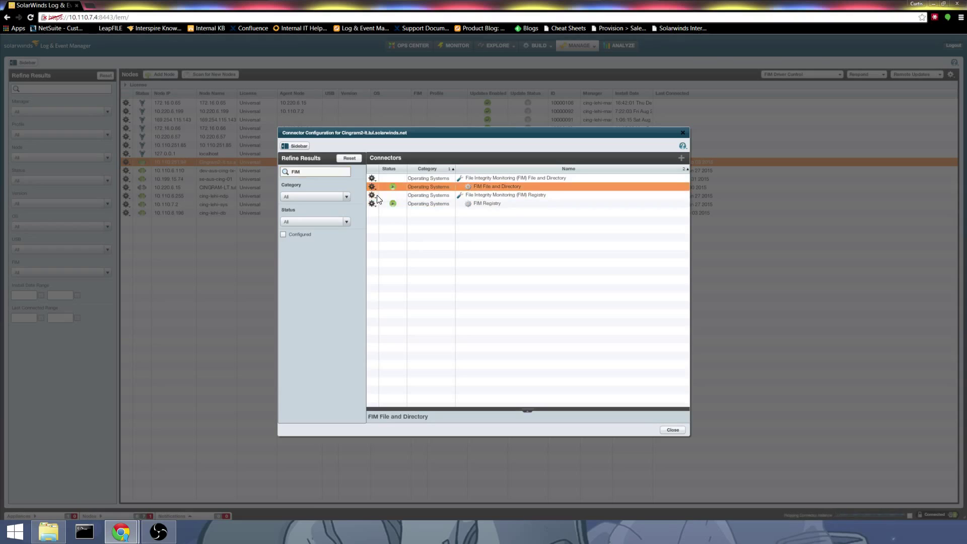
{"action": "left_click", "coordinate": [372, 188]}
{"action": "left_click", "coordinate": [371, 176]}
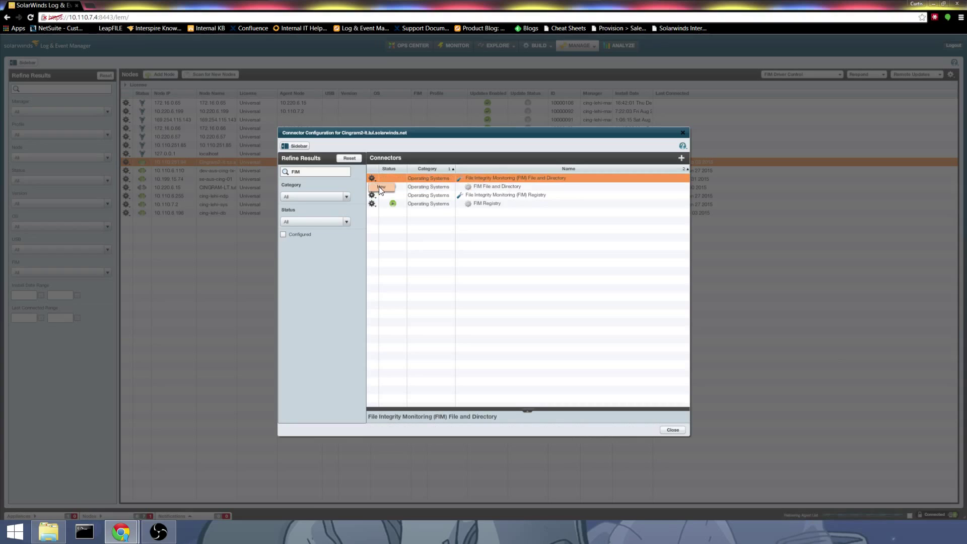
{"action": "left_click", "coordinate": [435, 186]}
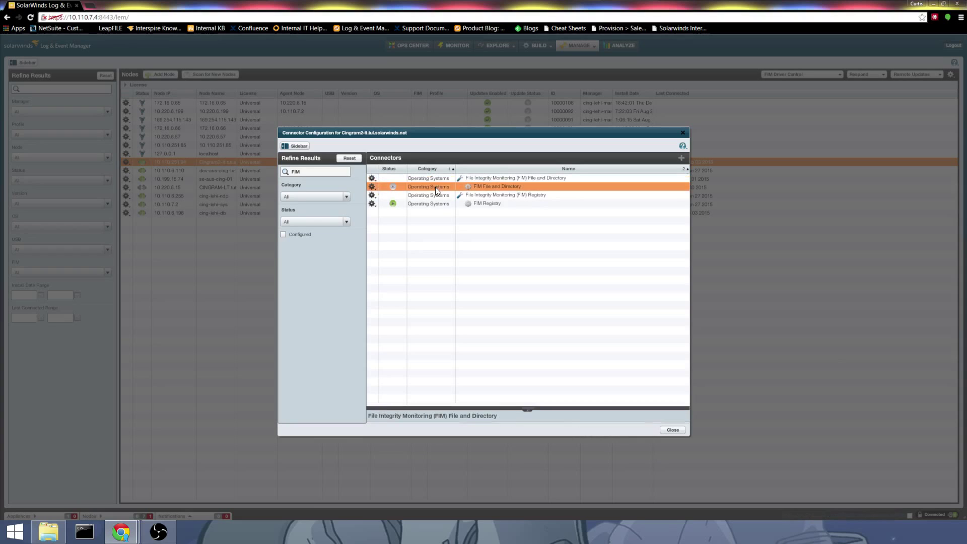
{"action": "left_click", "coordinate": [371, 187]}
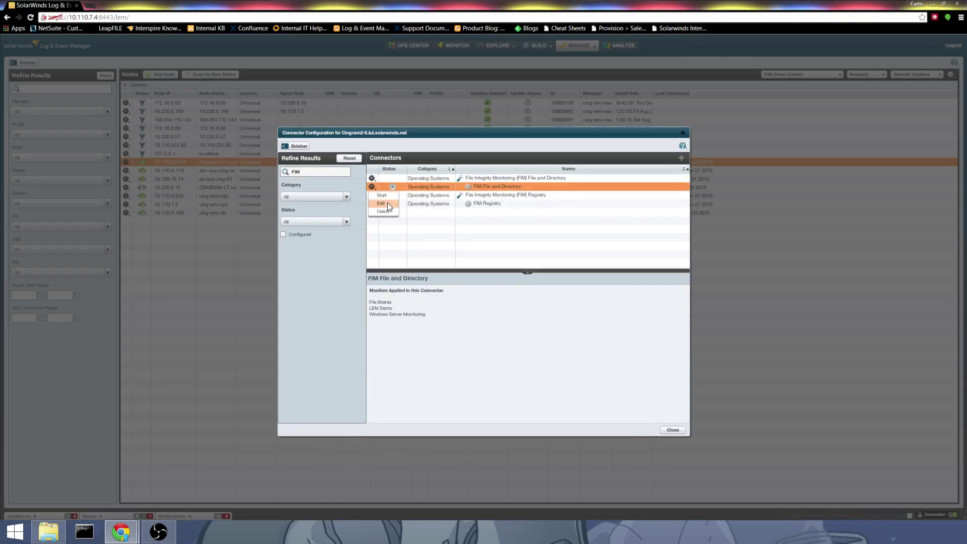
{"action": "left_click", "coordinate": [388, 204]}
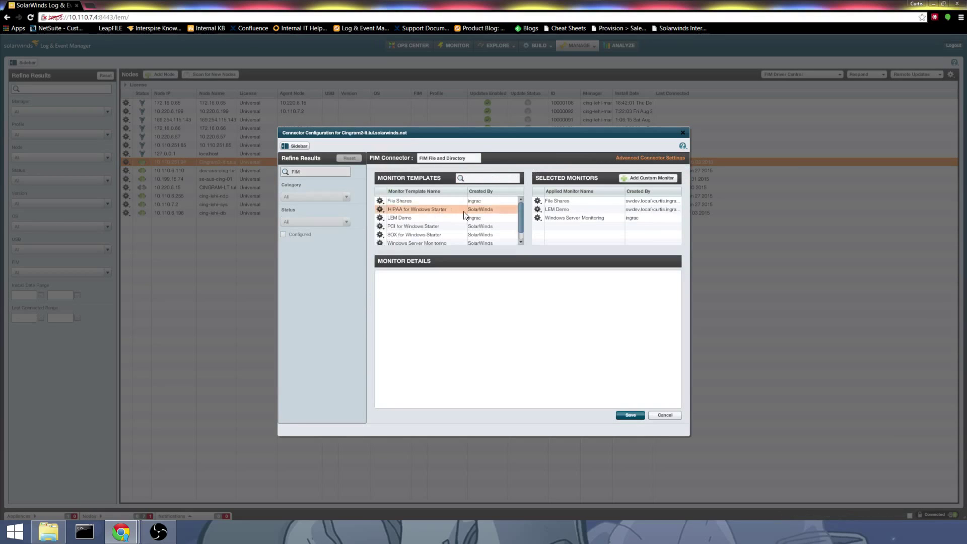
Step: Enlarge the configuration window and review the details of the applied Windows Server Monitoring and LEM Demo monitors
{"action": "left_click", "coordinate": [575, 218]}
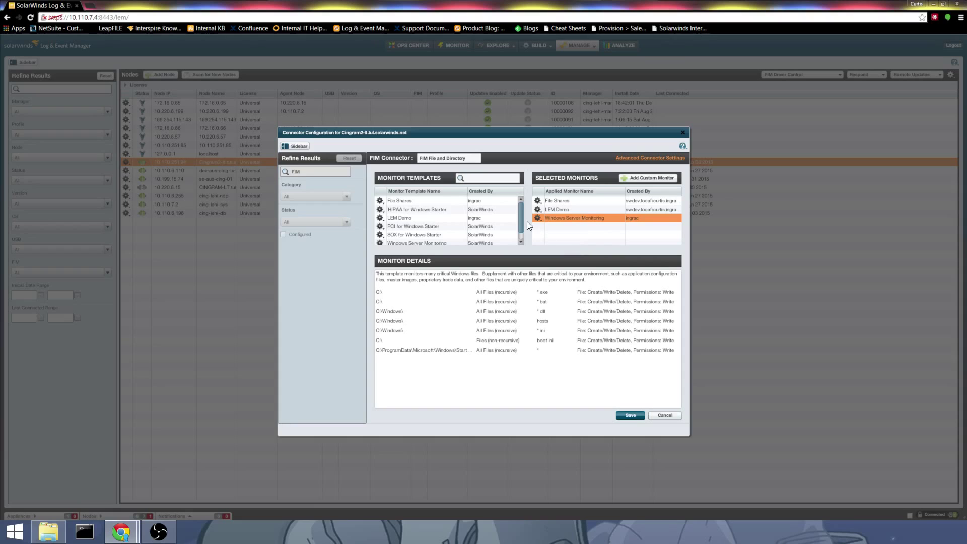
{"action": "scroll", "coordinate": [521, 216], "scroll_direction": "down", "scroll_amount": 1}
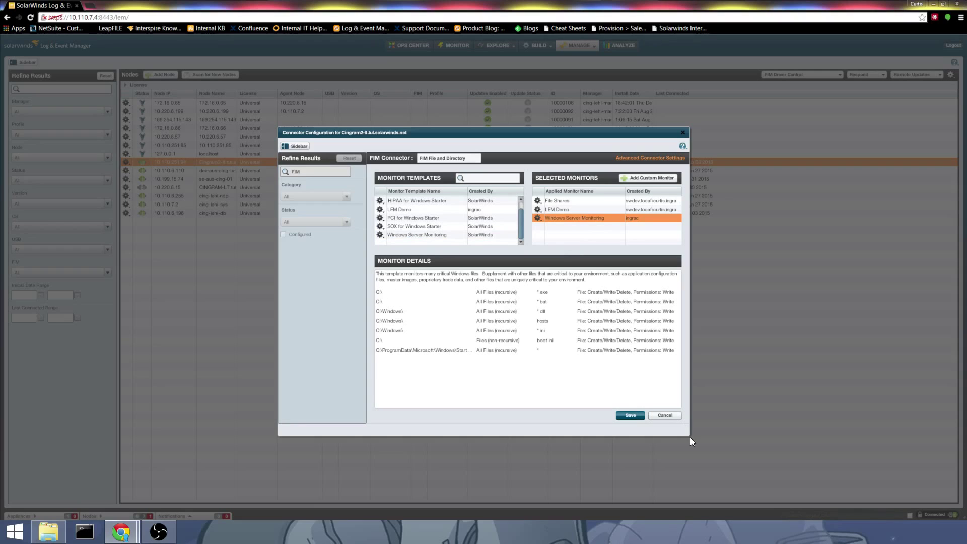
{"action": "left_click_drag", "start_coordinate": [688, 438], "coordinate": [781, 452]}
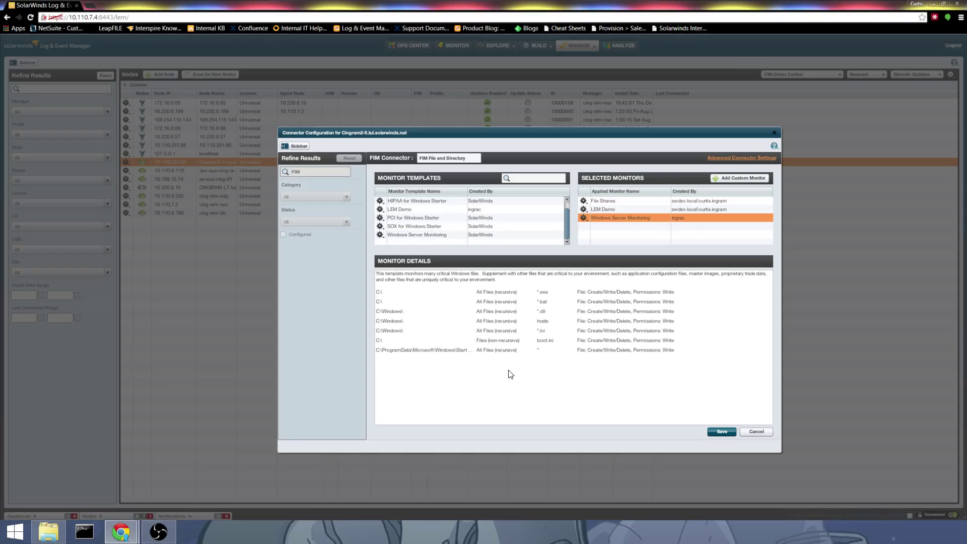
{"action": "left_click", "coordinate": [625, 210]}
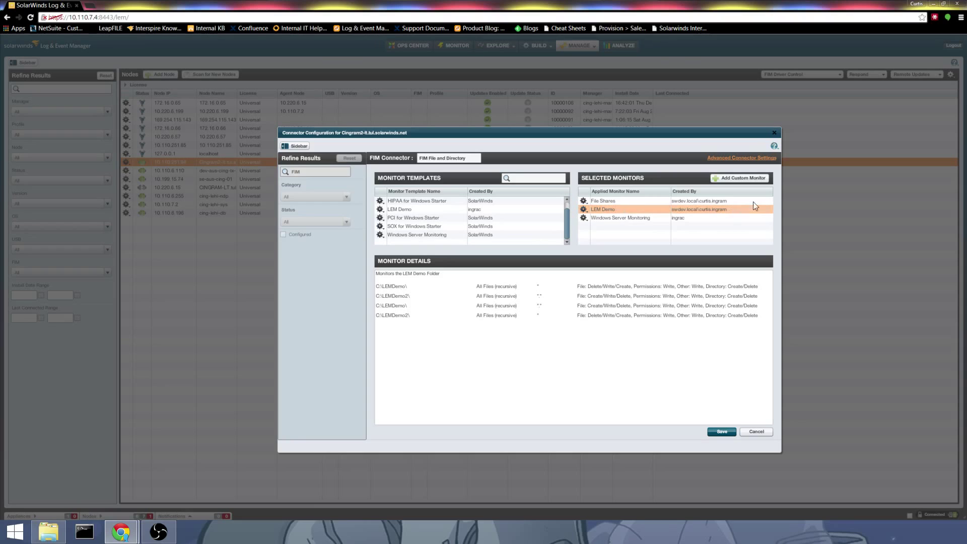
Step: Add a custom monitor named "Demo Monitor for YouTube" with the description "A description"
{"action": "left_click", "coordinate": [736, 181]}
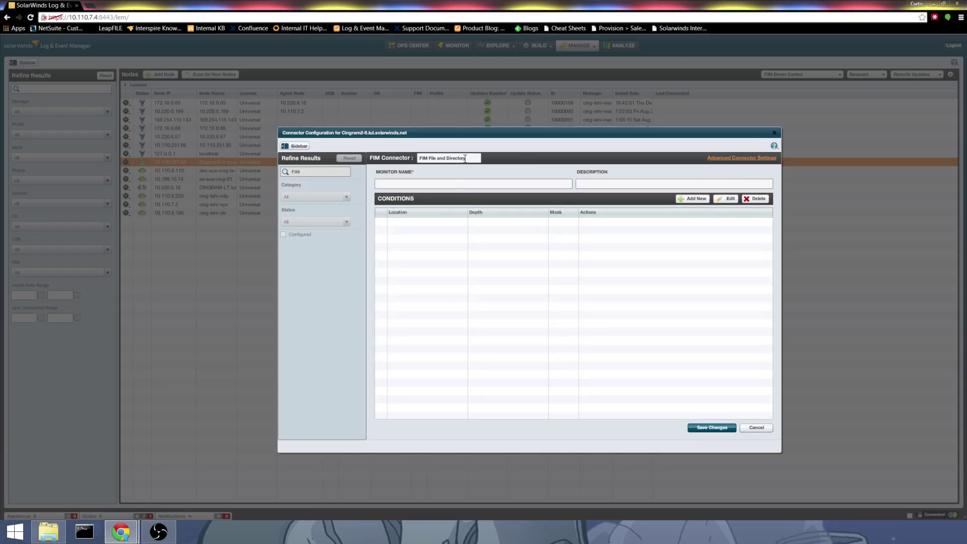
{"action": "left_click", "coordinate": [456, 183]}
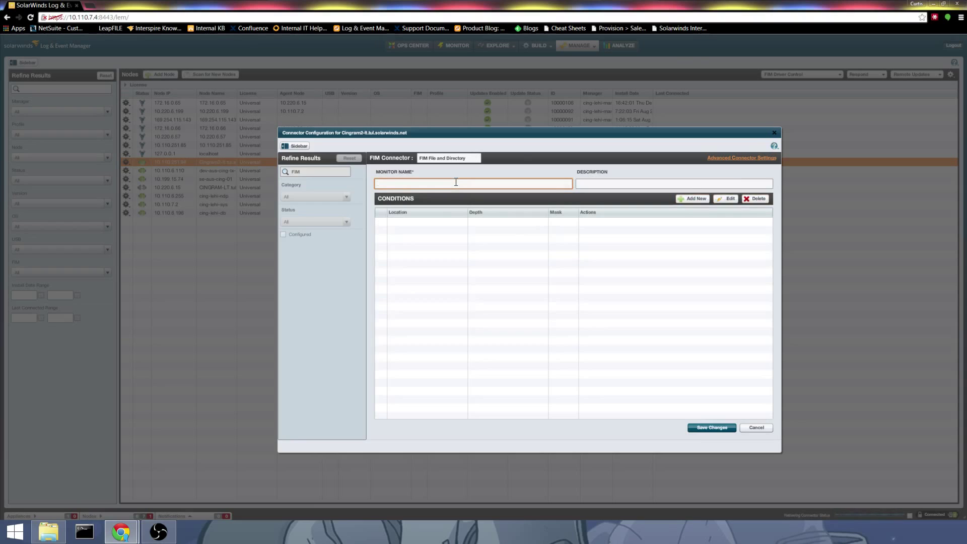
{"action": "type", "text": "Demo Monitor for YouTube"}
{"action": "left_click", "coordinate": [634, 185]}
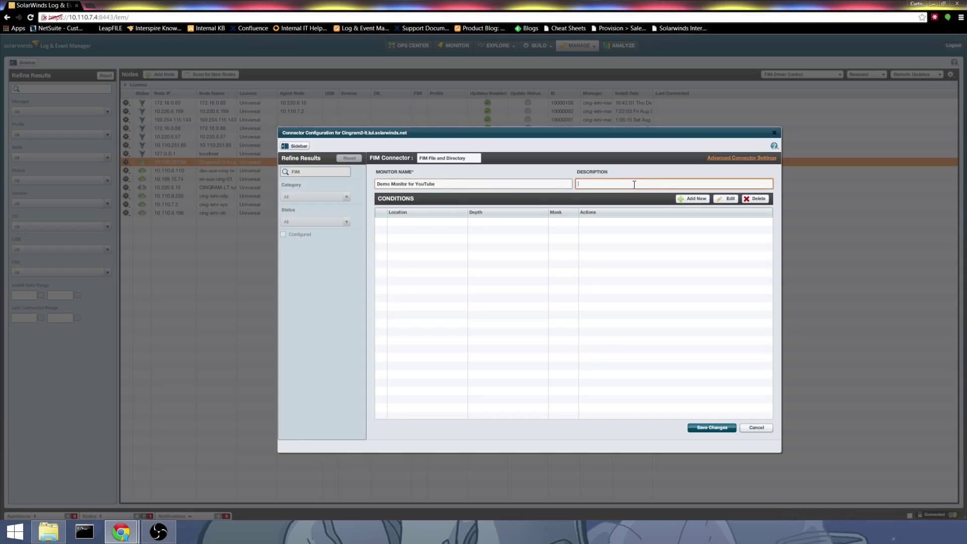
{"action": "type", "text": "A description"}
Step: Add a condition to the custom monitor and choose C:\Windows\Cursors as the directory to watch
{"action": "left_click", "coordinate": [689, 198]}
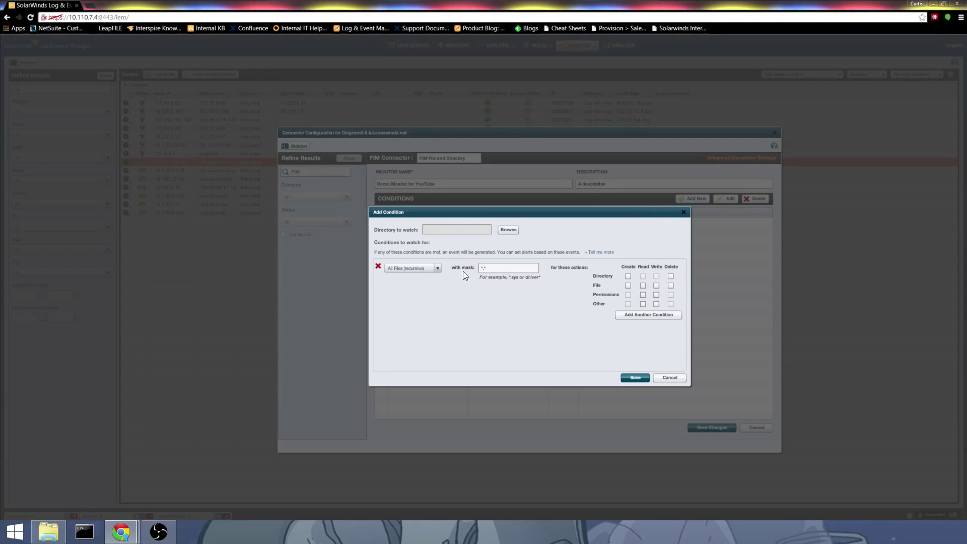
{"action": "left_click", "coordinate": [512, 231]}
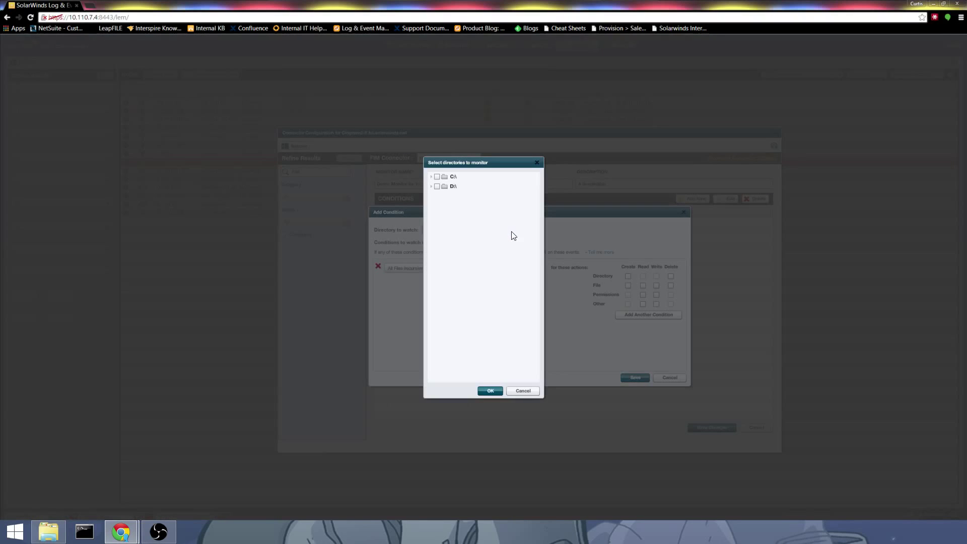
{"action": "left_click", "coordinate": [431, 177]}
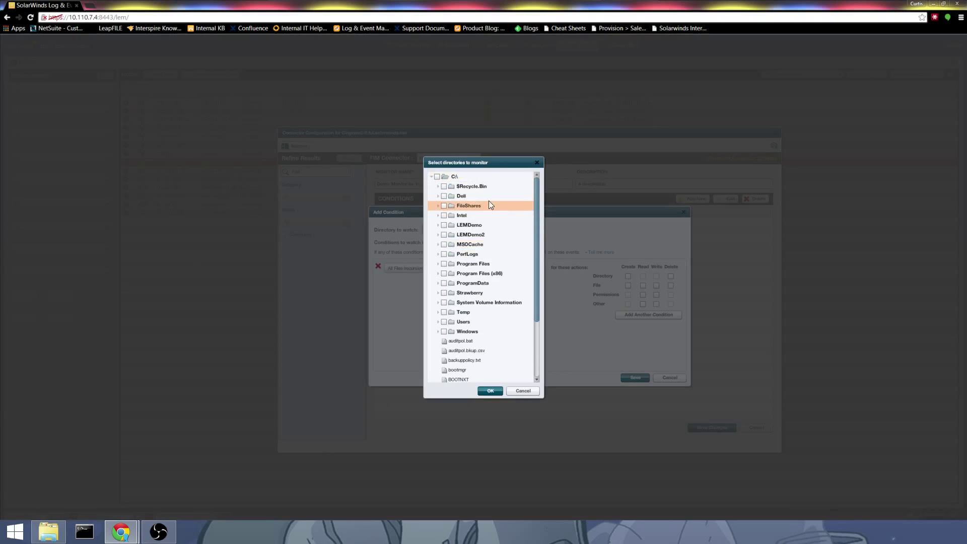
{"action": "left_click", "coordinate": [439, 331]}
{"action": "scroll", "coordinate": [538, 353], "scroll_direction": "down", "scroll_amount": 7}
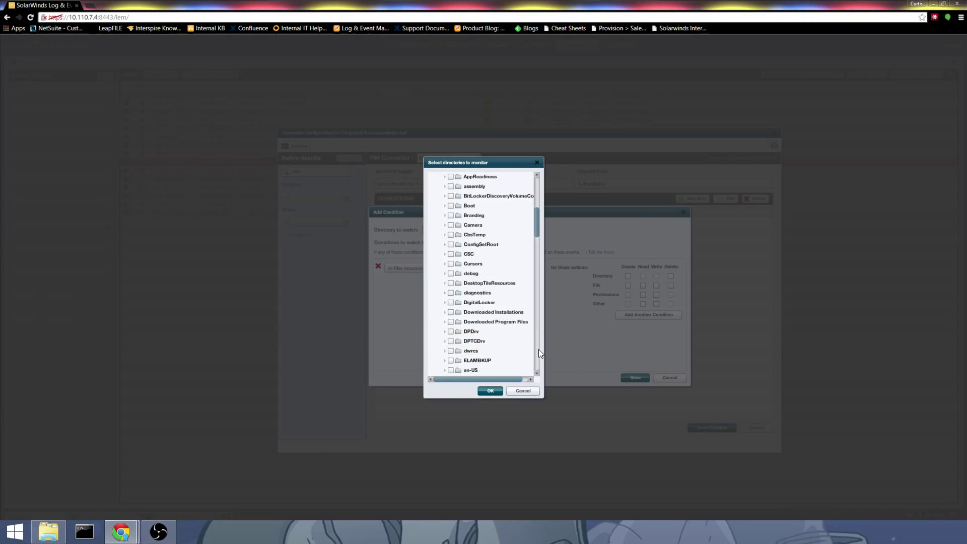
{"action": "left_click", "coordinate": [452, 264]}
{"action": "left_click", "coordinate": [489, 391]}
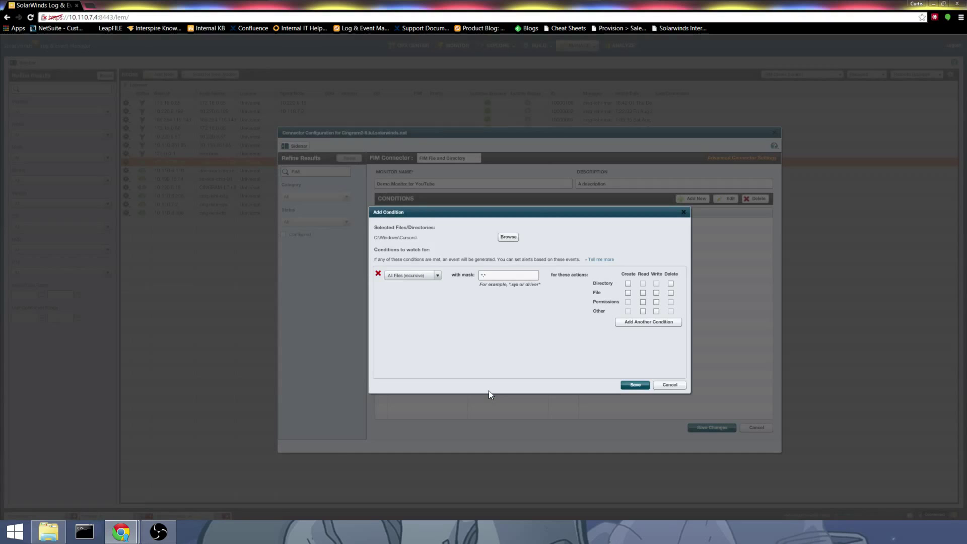
Step: Set the condition's mask to *.cur, watch directory create/delete, file create/write/delete and permissions write, and save it
{"action": "left_click", "coordinate": [503, 276]}
{"action": "type", "text": "cur"}
{"action": "left_click", "coordinate": [628, 284]}
{"action": "left_click", "coordinate": [635, 385]}
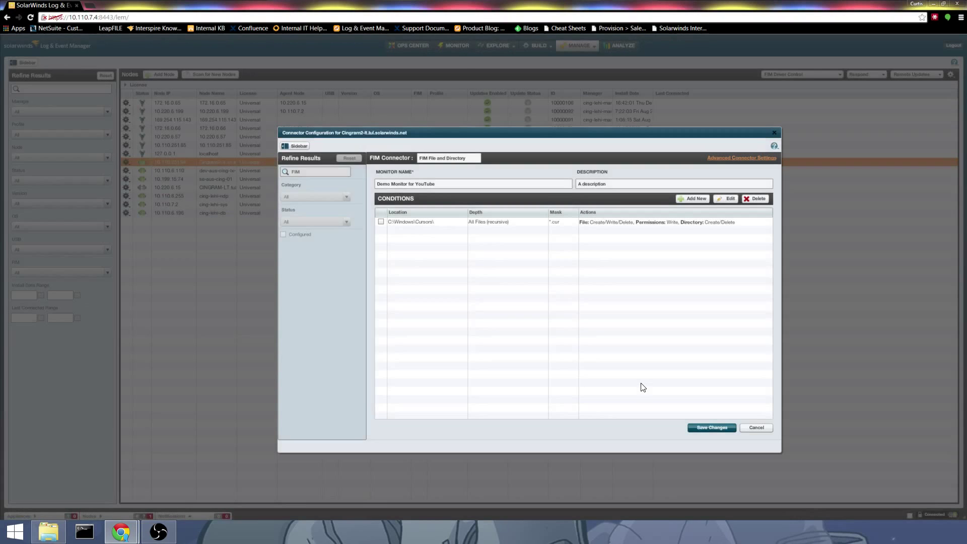
Step: Save the custom monitor with only the Cursors condition and display its details among the selected monitors
{"action": "left_click", "coordinate": [692, 202]}
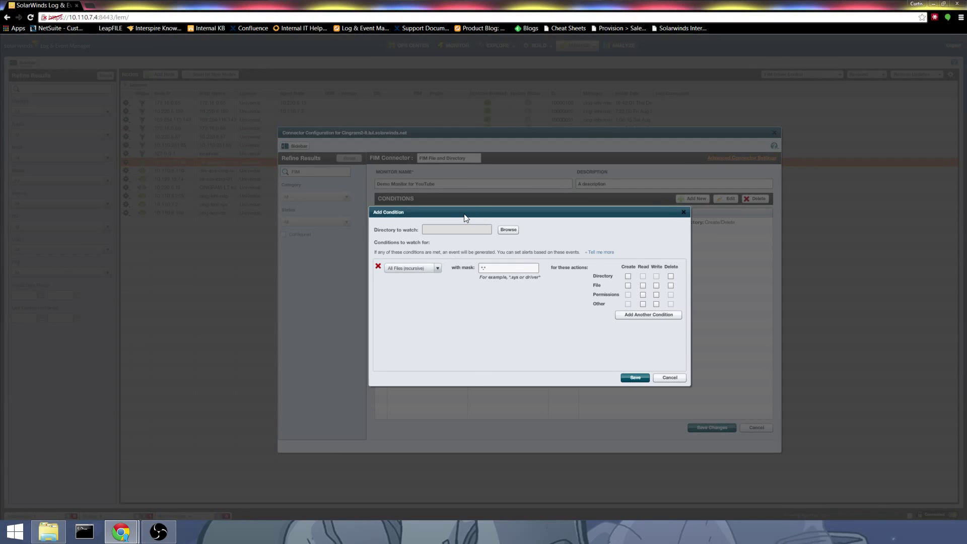
{"action": "left_click", "coordinate": [670, 377]}
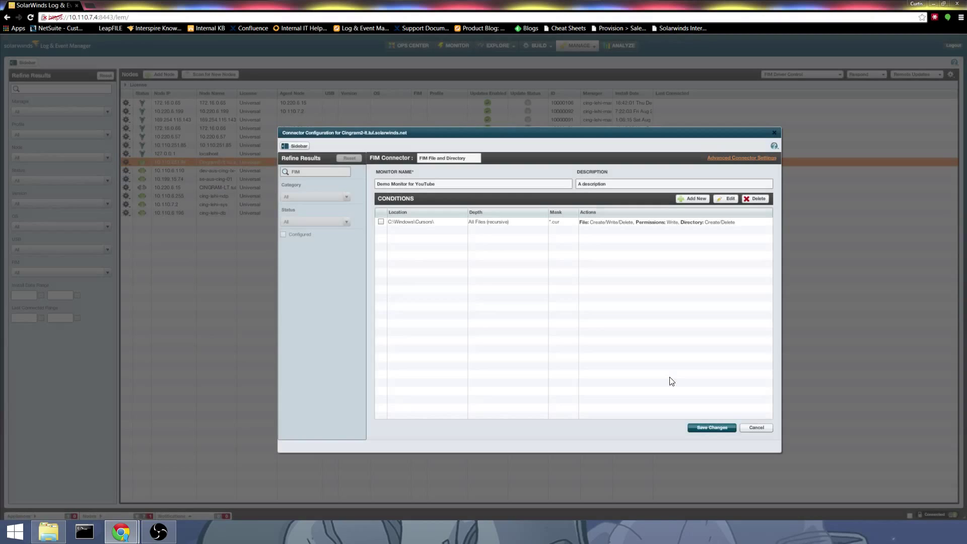
{"action": "left_click", "coordinate": [722, 427]}
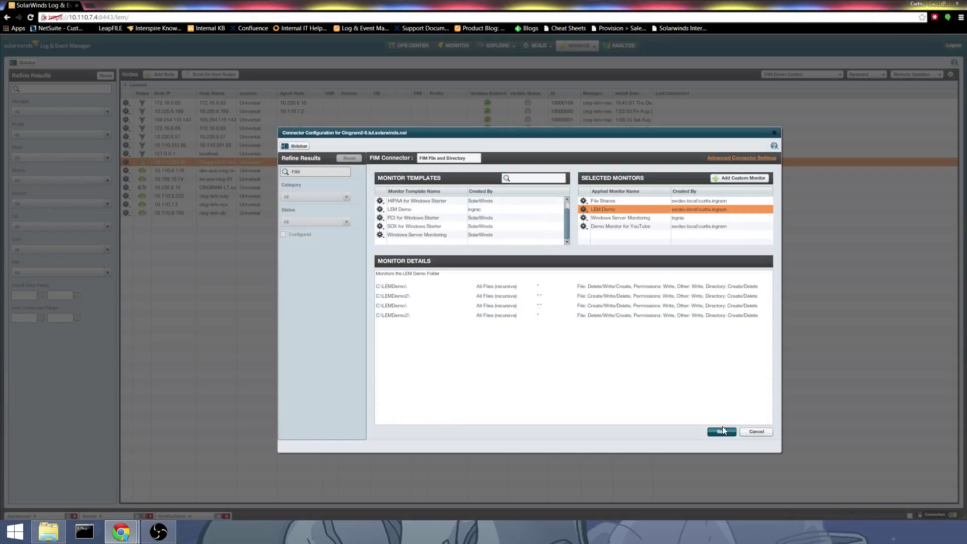
{"action": "left_click", "coordinate": [633, 227]}
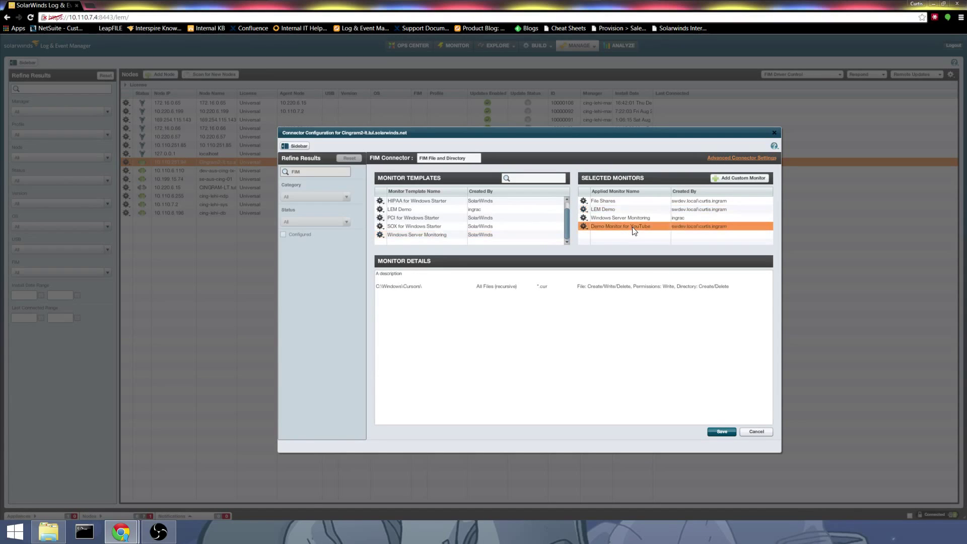
Step: Promote the Demo Monitor for YouTube monitor to a monitor template
{"action": "left_click", "coordinate": [585, 227]}
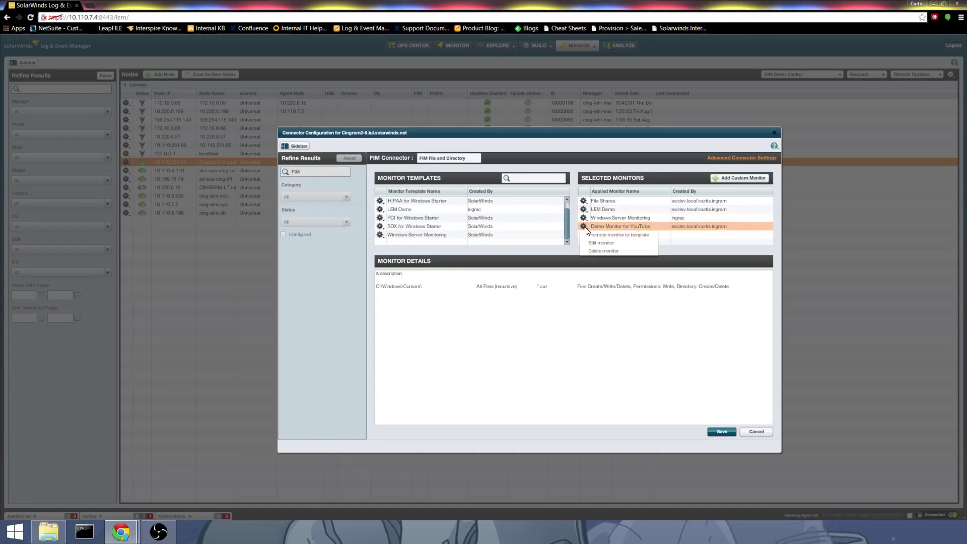
{"action": "left_click", "coordinate": [609, 235]}
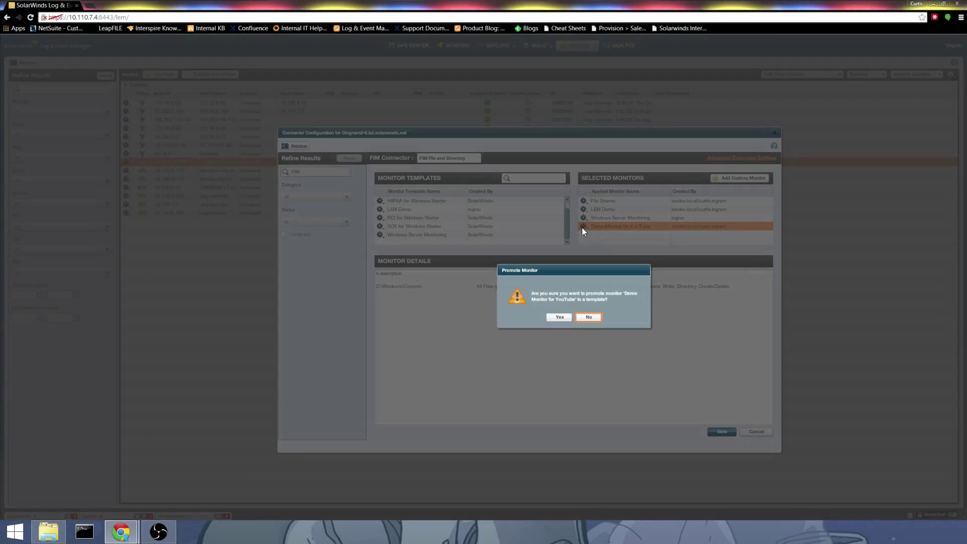
{"action": "left_click", "coordinate": [561, 318]}
{"action": "left_click_drag", "start_coordinate": [564, 220], "coordinate": [567, 235]}
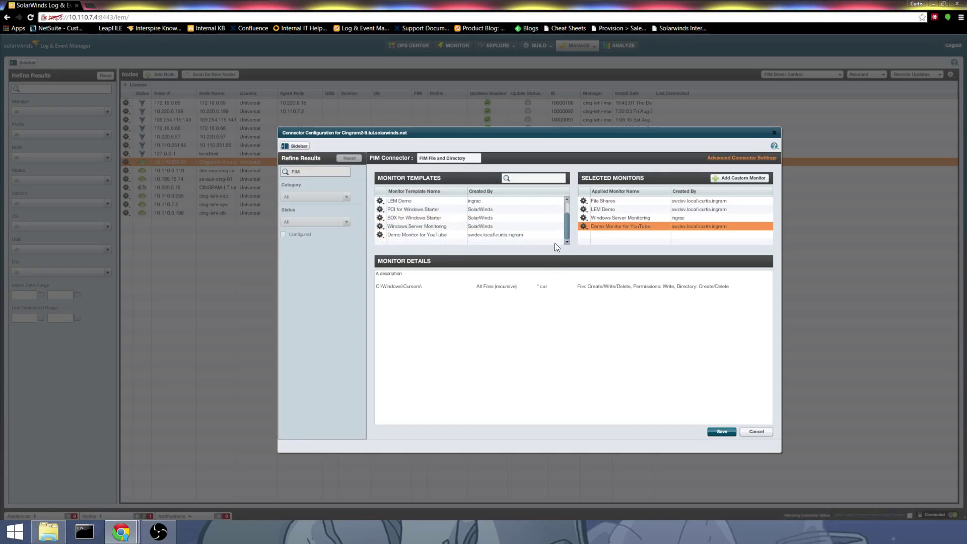
Step: Remove the Demo Monitor for YouTube entry from the monitor templates
{"action": "left_click", "coordinate": [434, 234]}
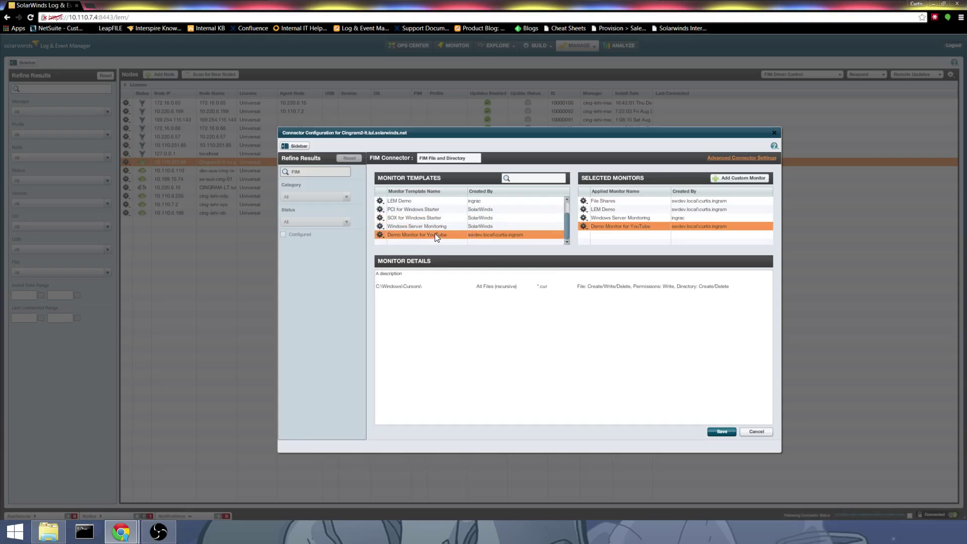
{"action": "left_click", "coordinate": [380, 236]}
{"action": "left_click", "coordinate": [392, 251]}
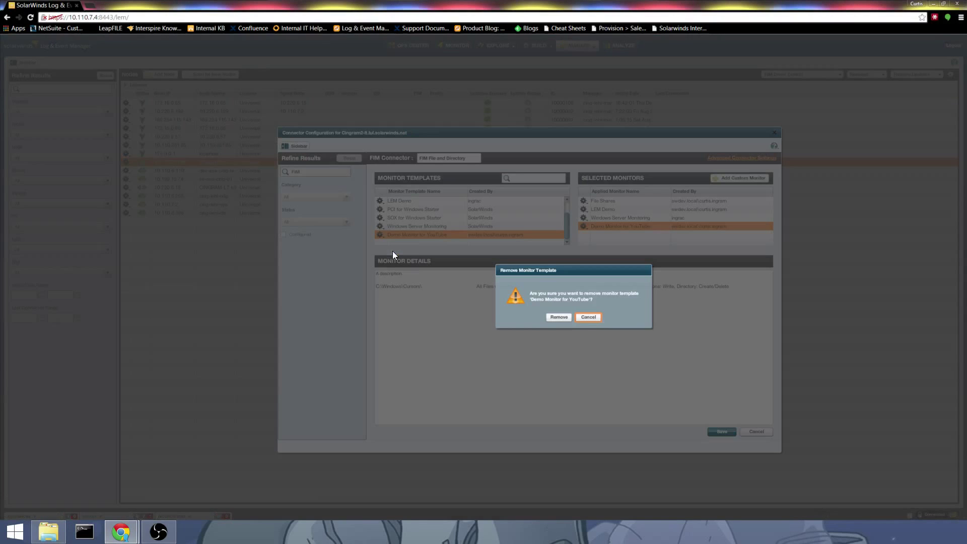
{"action": "left_click", "coordinate": [558, 318]}
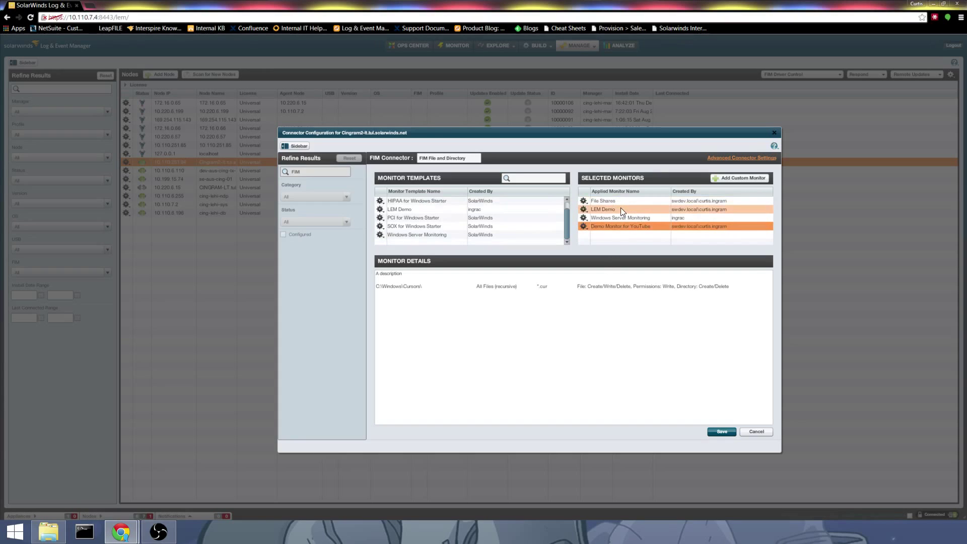
Step: Save the FIM File and Directory connector's monitor changes and close the node's connector configuration
{"action": "left_click", "coordinate": [722, 433]}
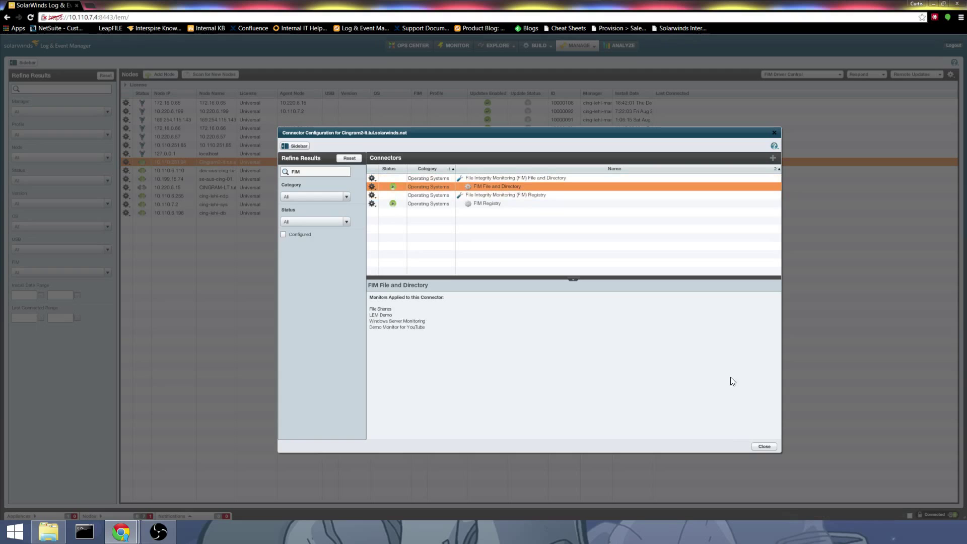
{"action": "left_click", "coordinate": [764, 447]}
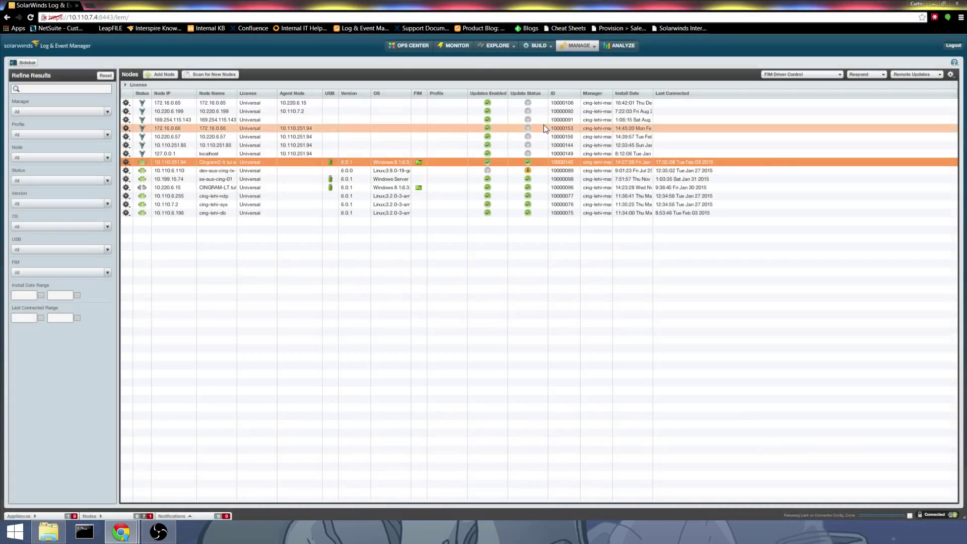
Step: Show the All Events monitor feed and permanently delete confidential ipo - Copy (6).docx through Copy (17).docx from C:\LEMDemo in File Explorer
{"action": "left_click", "coordinate": [457, 47]}
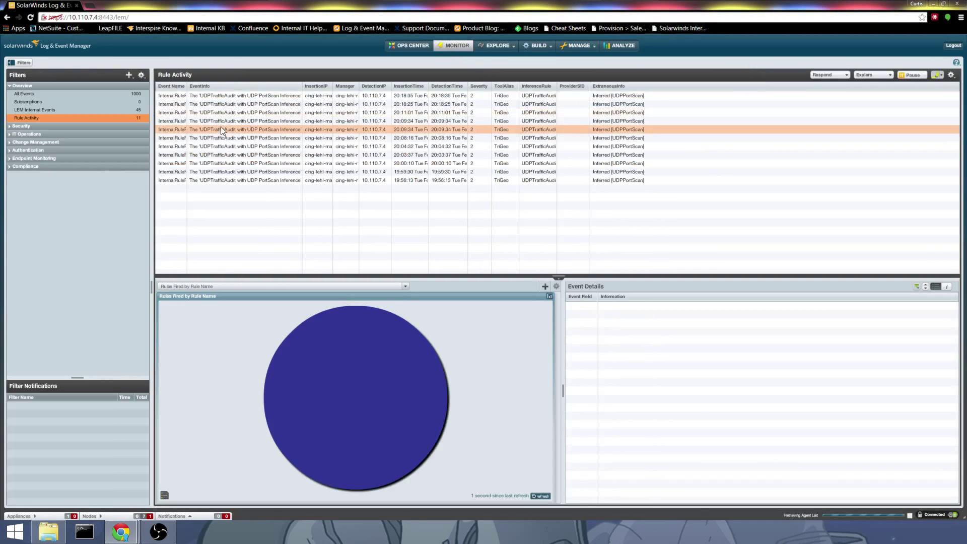
{"action": "left_click", "coordinate": [60, 95]}
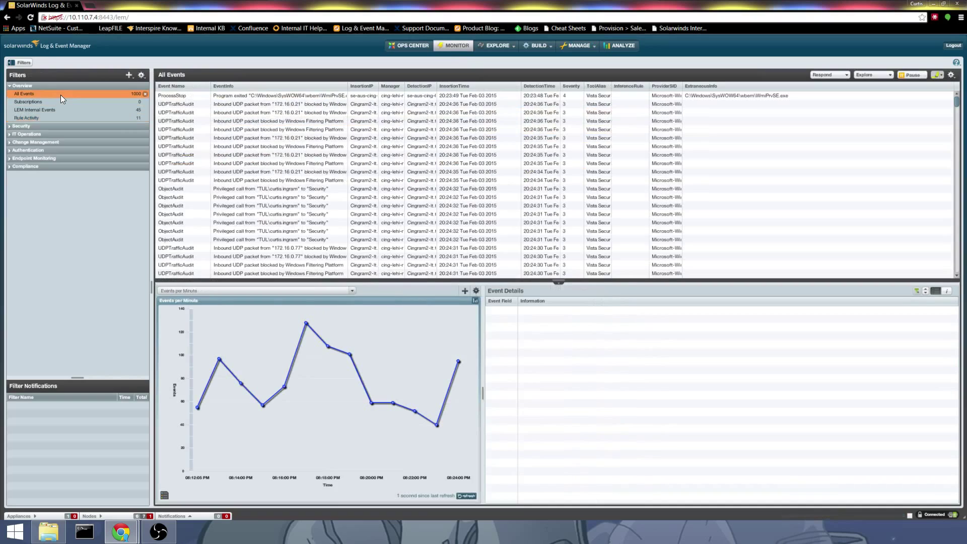
{"action": "left_click", "coordinate": [50, 535]}
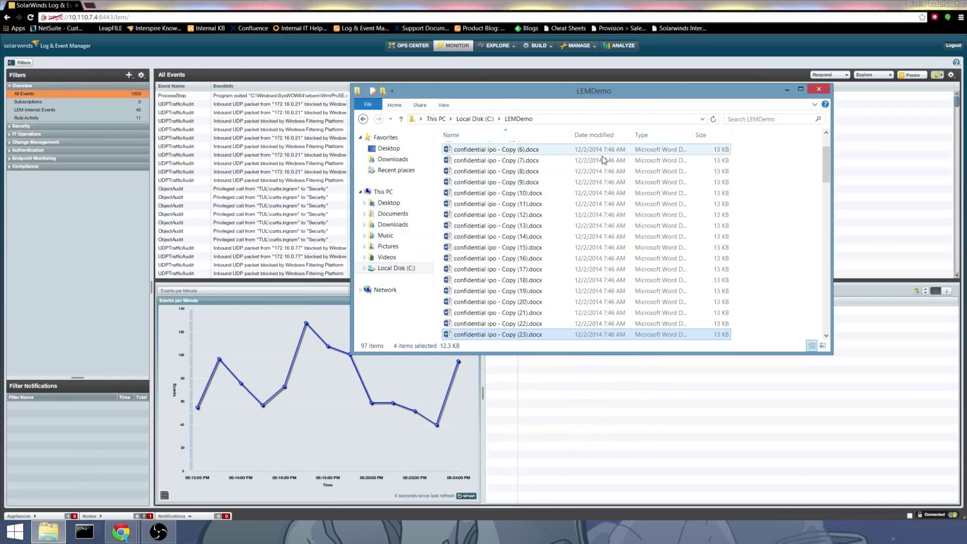
{"action": "left_click_drag", "start_coordinate": [513, 87], "coordinate": [642, 81]}
{"action": "left_click", "coordinate": [644, 148]}
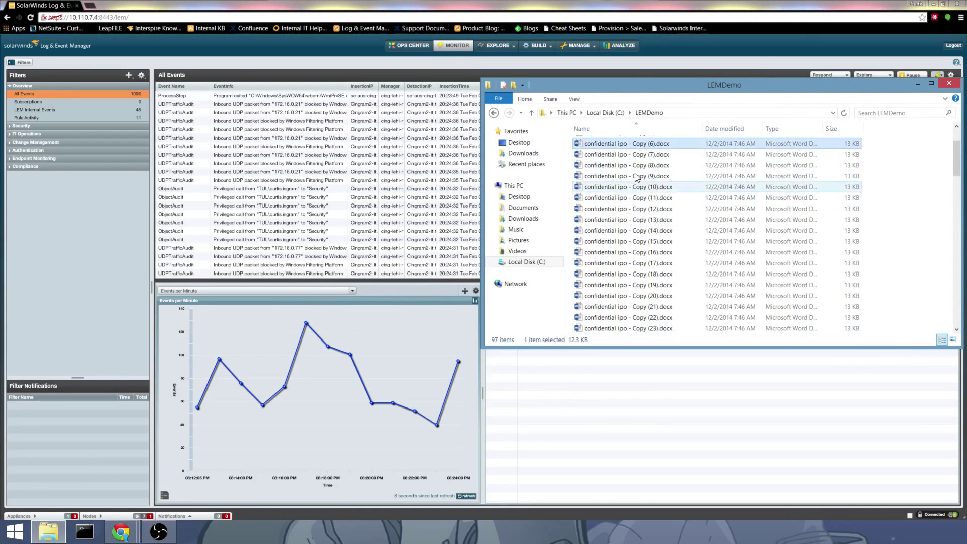
{"action": "left_click", "coordinate": [628, 267], "text": "shift"}
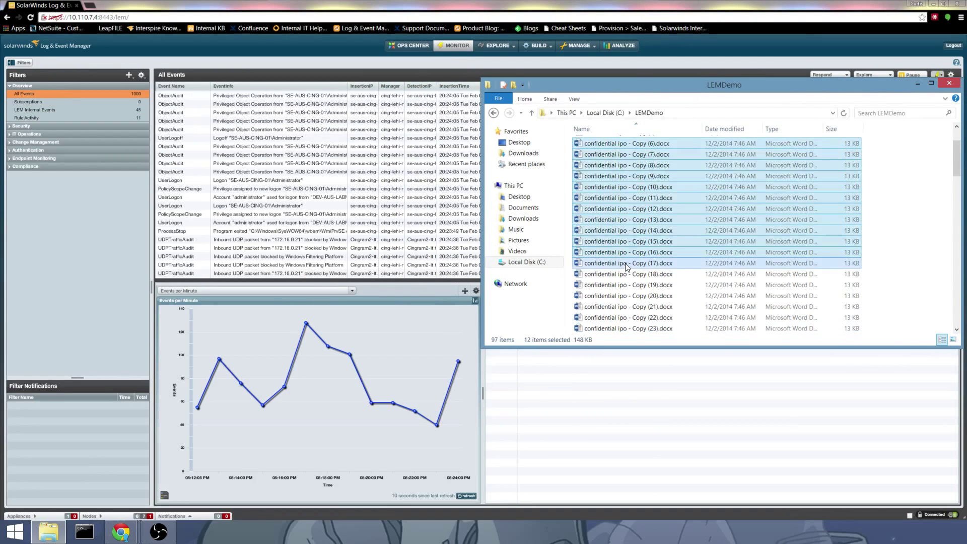
{"action": "key", "text": "shift+Delete"}
{"action": "left_click", "coordinate": [523, 276]}
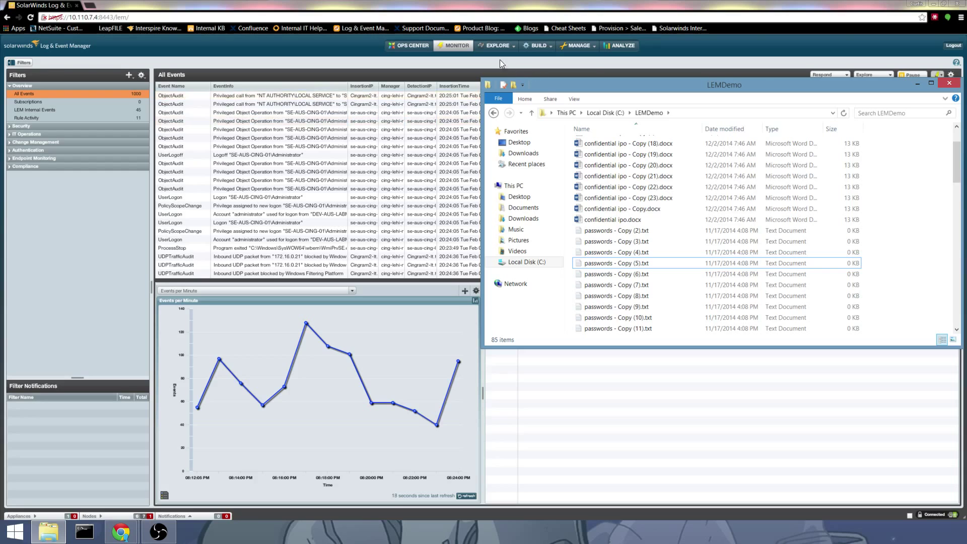
Step: Switch back to Log & Event Manager and display the event details of one FileDelete event for the confidential ipo copies
{"action": "left_click", "coordinate": [590, 61]}
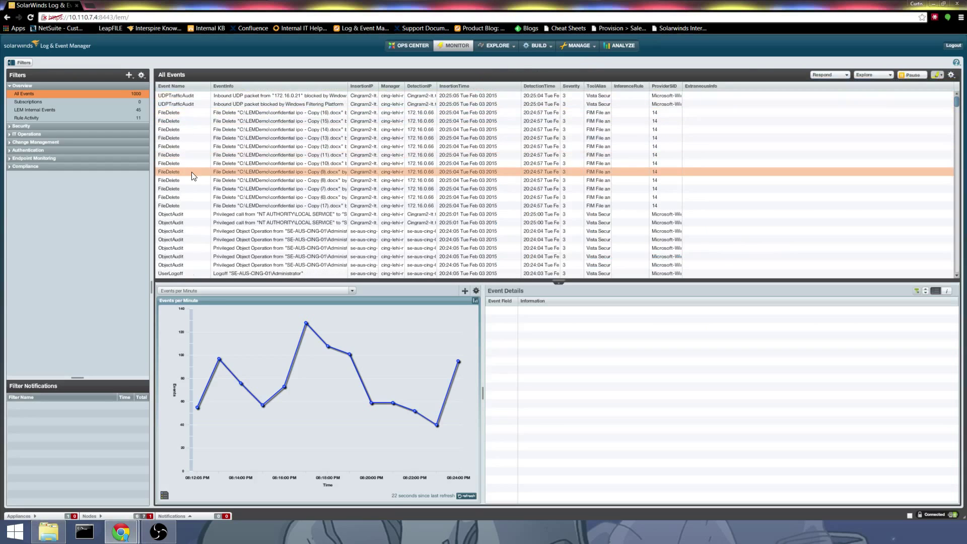
{"action": "left_click", "coordinate": [322, 179]}
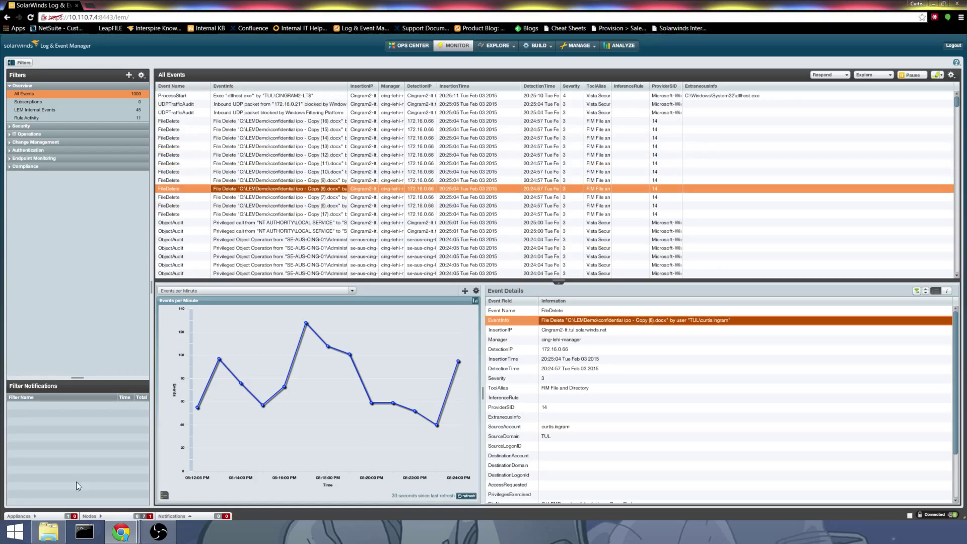
Step: Switch to File Explorer and browse to the C:\Windows\Cursors folder
{"action": "left_click", "coordinate": [49, 532]}
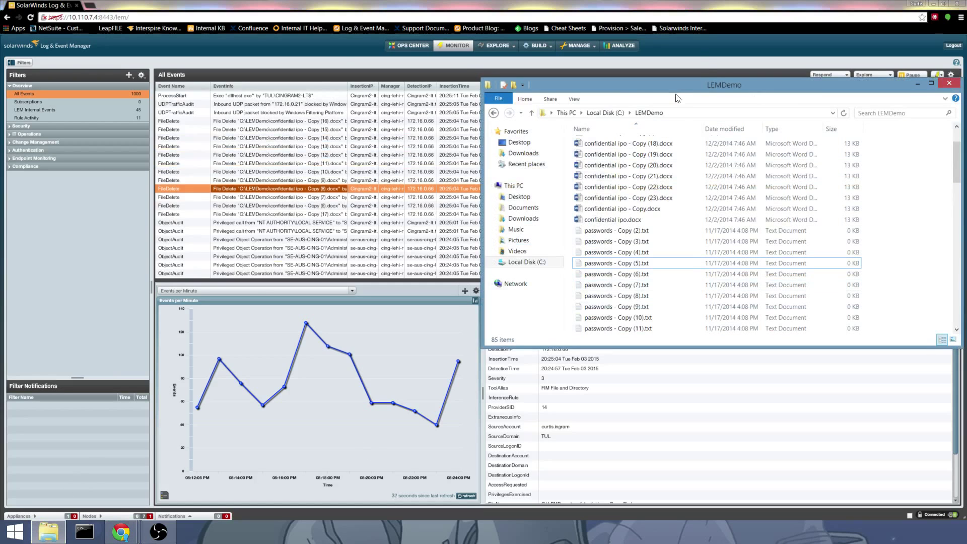
{"action": "left_click", "coordinate": [682, 112]}
{"action": "type", "text": "C:\\"}
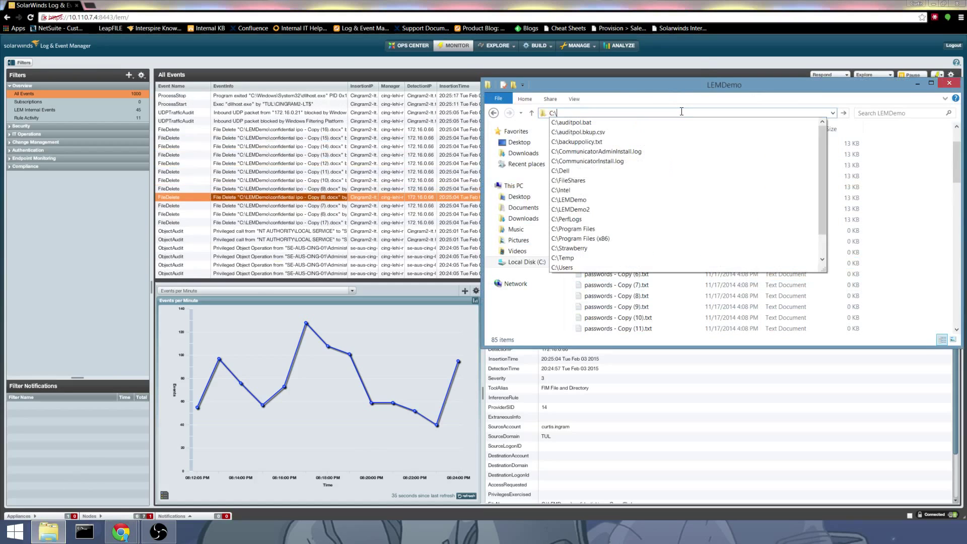
{"action": "type", "text": "Cures"}
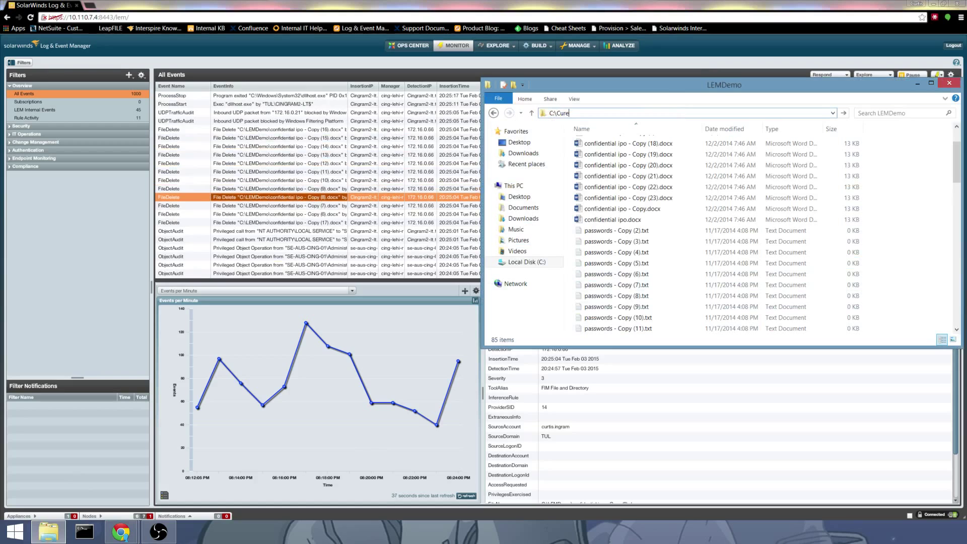
{"action": "key", "text": "BackSpace"}
{"action": "type", "text": "s"}
{"action": "key", "text": "BackSpace"}
{"action": "key", "text": "BackSpace"}
{"action": "key", "text": "BackSpace"}
{"action": "type", "text": "Windows"}
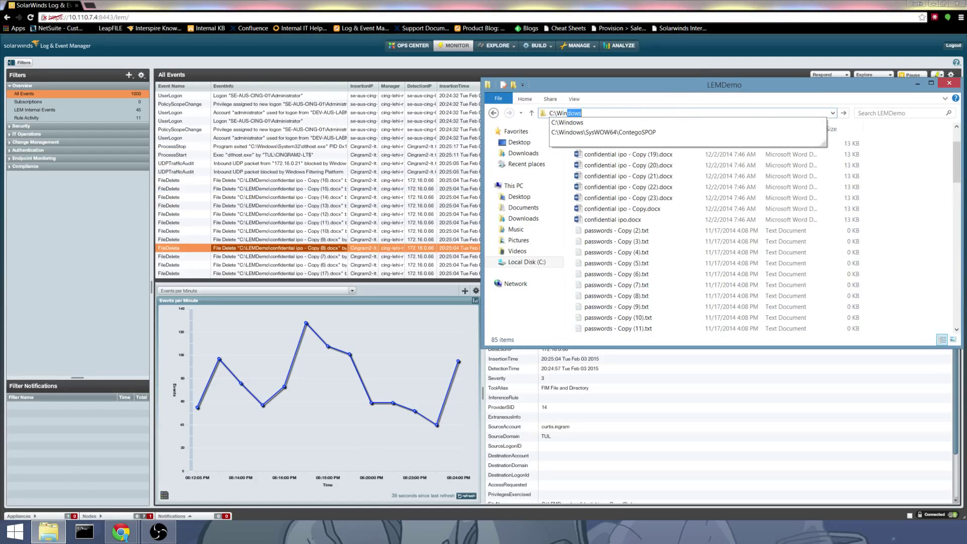
{"action": "type", "text": "\\"}
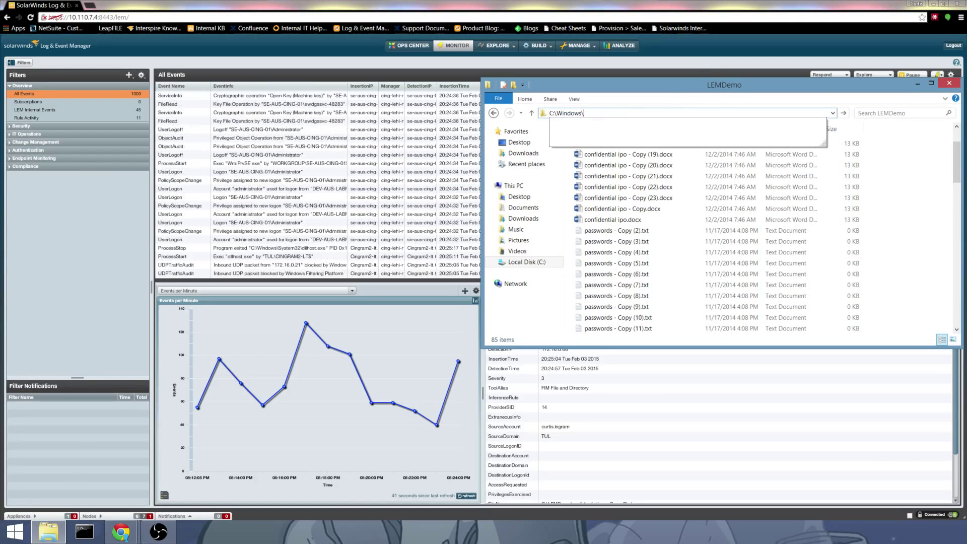
{"action": "type", "text": "Cursors"}
{"action": "key", "text": "Return"}
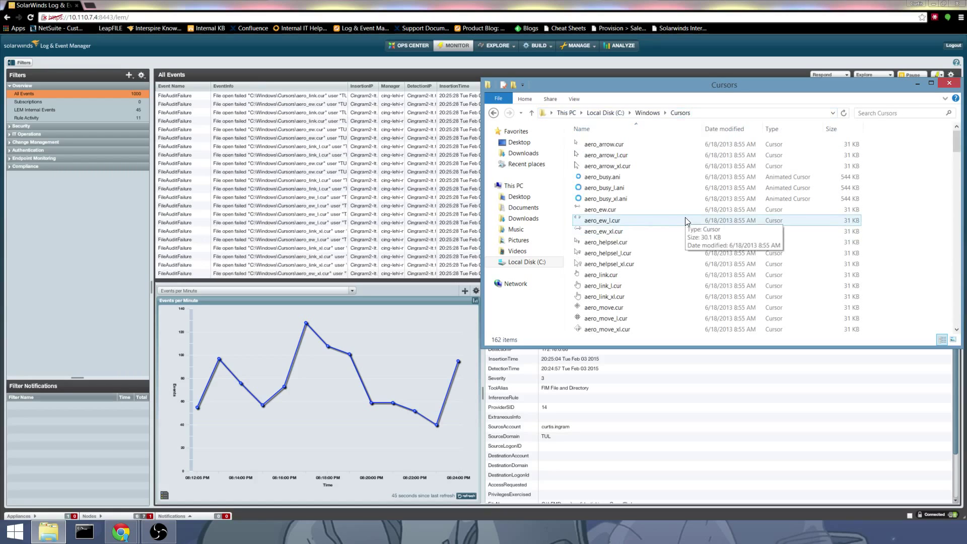
{"action": "left_click", "coordinate": [687, 220]}
{"action": "right_click", "coordinate": [685, 220]}
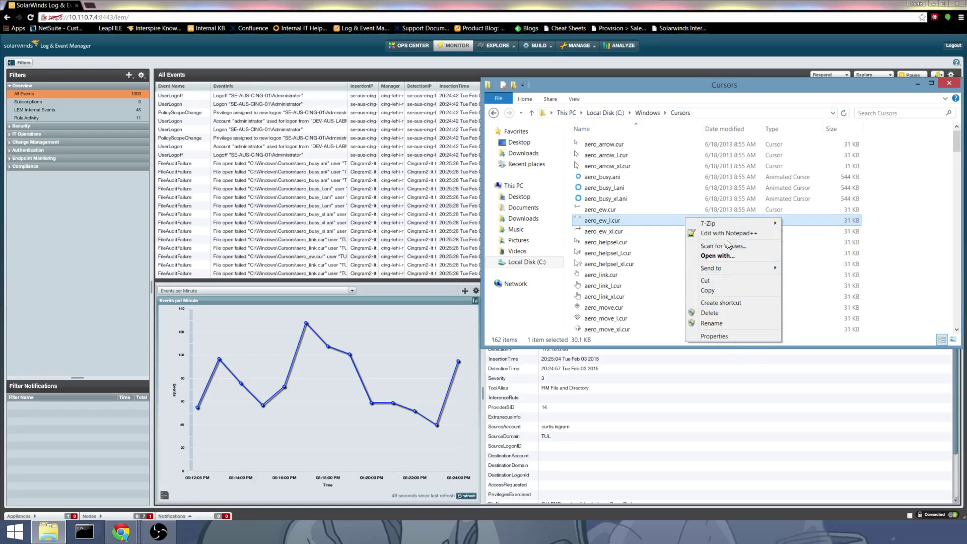
{"action": "right_click", "coordinate": [876, 191]}
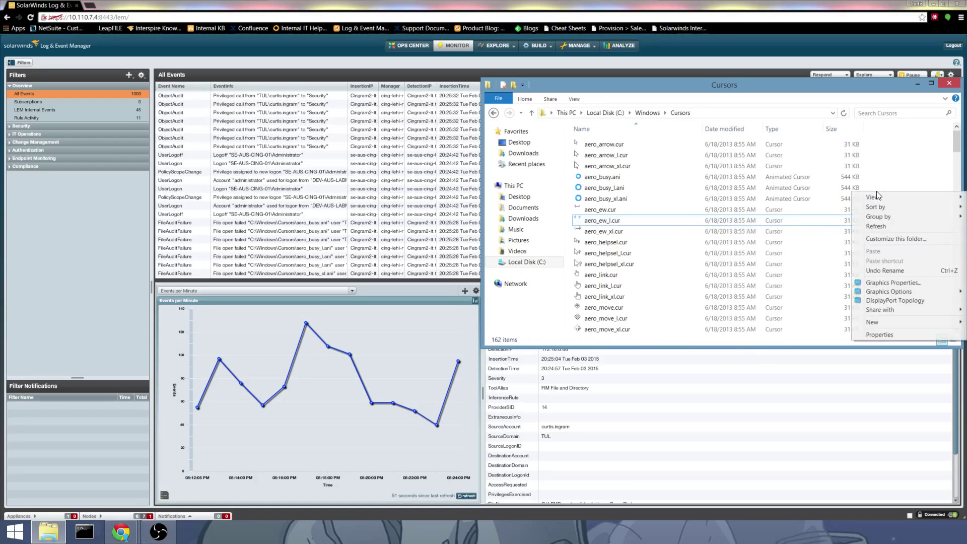
{"action": "left_click", "coordinate": [629, 252]}
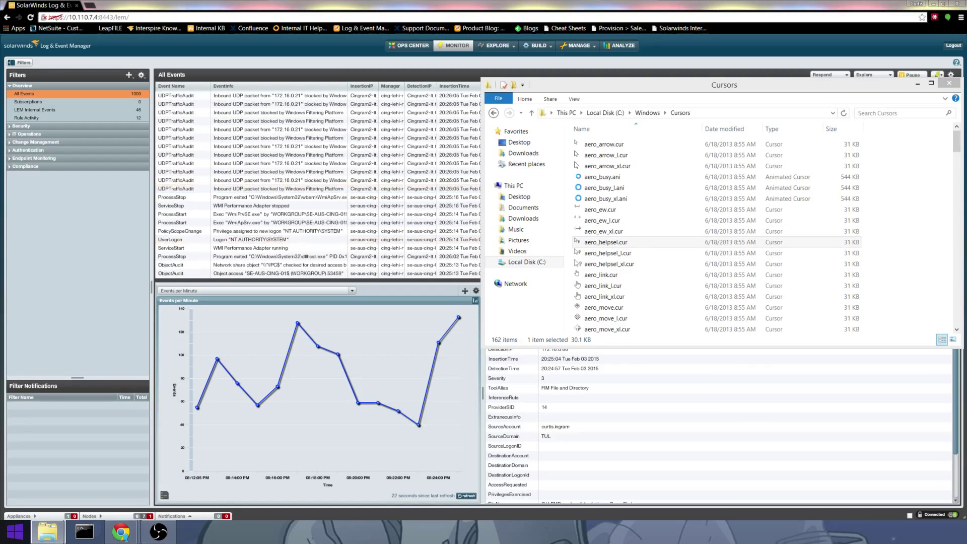
Step: Launch SolarWinds Log & Event Manager Reports and move its window fully into view
{"action": "left_click", "coordinate": [15, 533]}
{"action": "key", "text": "super"}
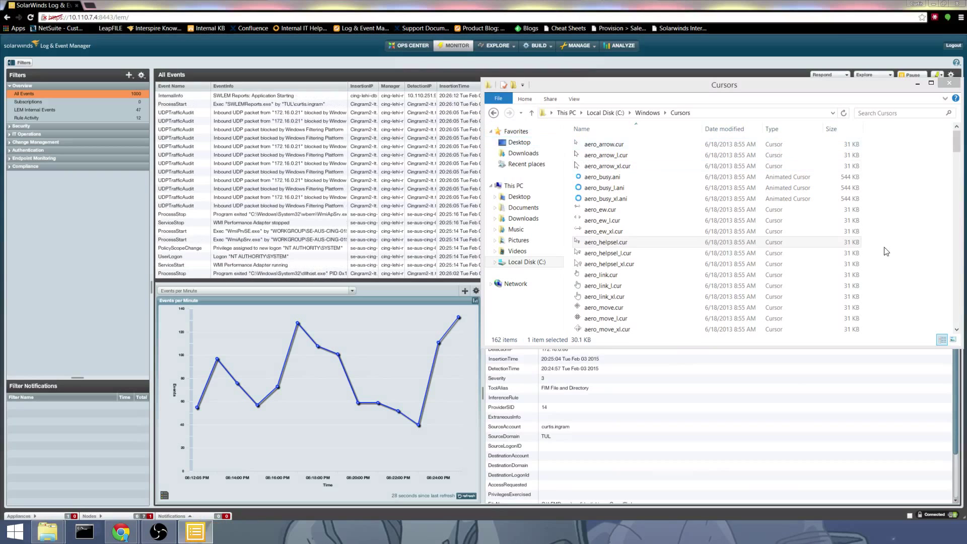
{"action": "key", "text": "alt+Tab"}
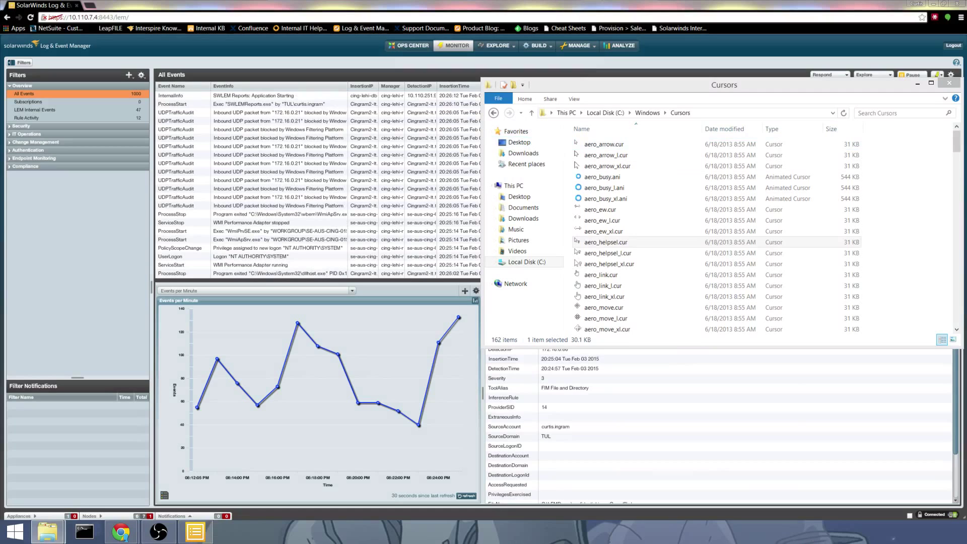
{"action": "key", "text": "alt+Tab"}
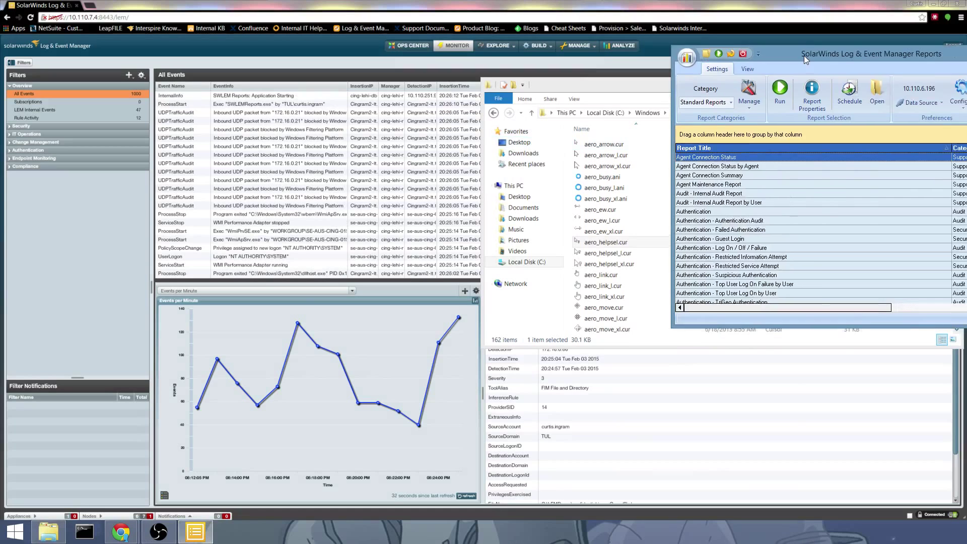
{"action": "left_click_drag", "start_coordinate": [800, 11], "coordinate": [272, 90]}
Step: Enlarge the reports window and start running the File Audit Events master report
{"action": "left_click", "coordinate": [200, 302]}
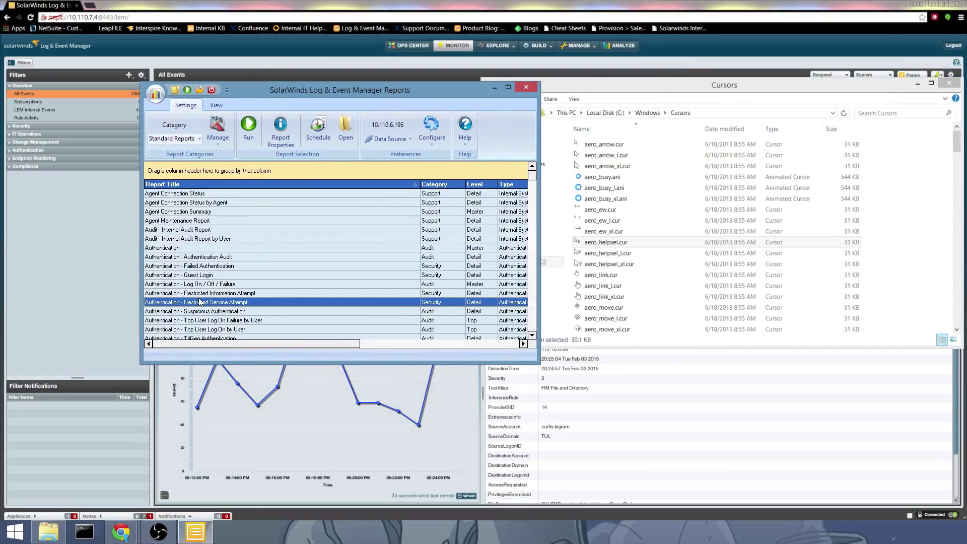
{"action": "left_click", "coordinate": [545, 359]}
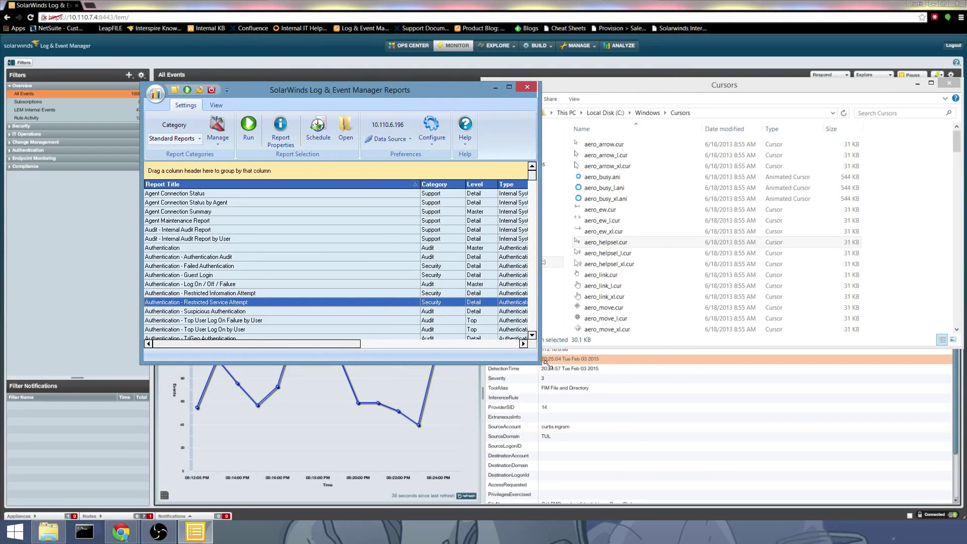
{"action": "left_click_drag", "start_coordinate": [540, 363], "coordinate": [675, 406]}
{"action": "left_click_drag", "start_coordinate": [666, 179], "coordinate": [667, 250]}
{"action": "left_click", "coordinate": [170, 241]}
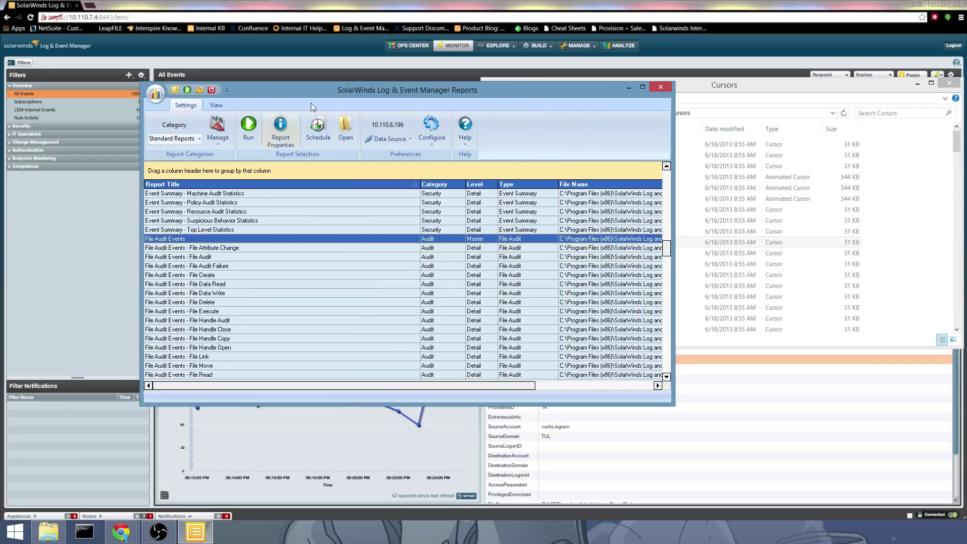
{"action": "left_click", "coordinate": [251, 129]}
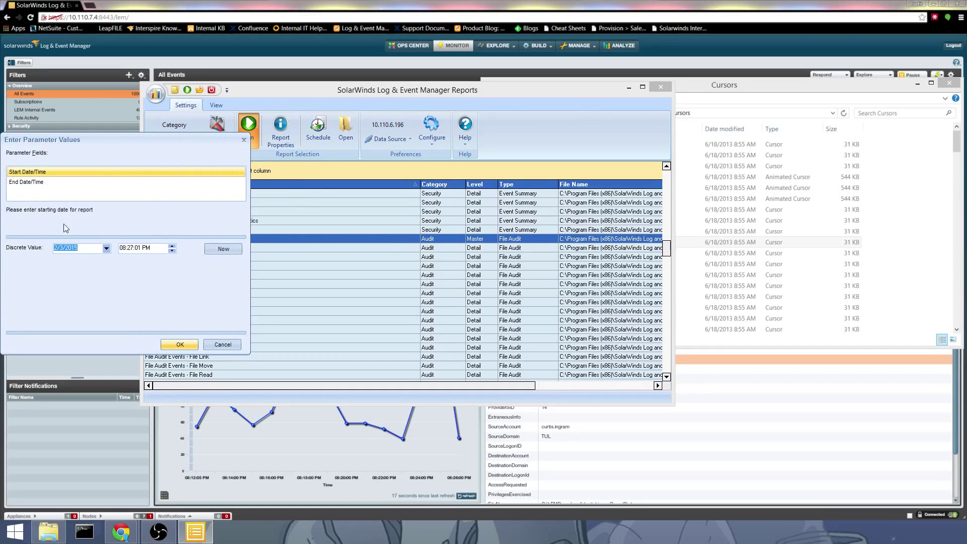
Step: Set the report's start time to 8:00:00 PM and its end to the current time, and generate the report
{"action": "left_click", "coordinate": [130, 247]}
{"action": "type", "text": "00"}
{"action": "left_click", "coordinate": [34, 185]}
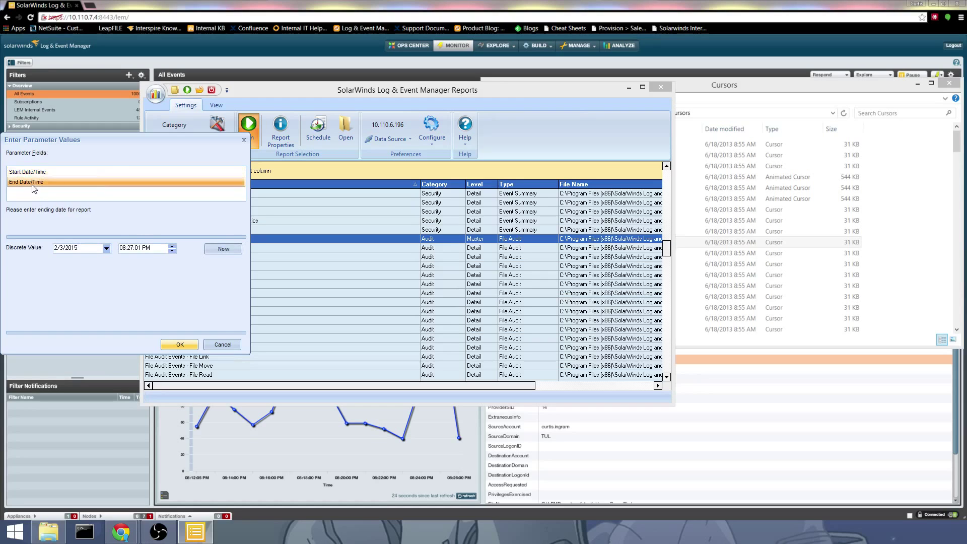
{"action": "left_click", "coordinate": [227, 249]}
{"action": "left_click", "coordinate": [180, 344]}
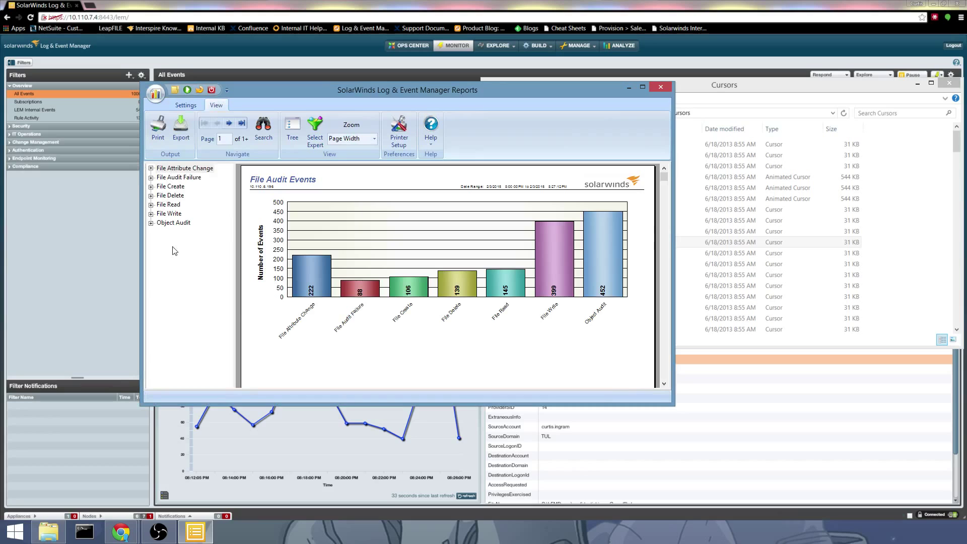
Step: Examine the FileCreate and FileDelete sections of the File Audit Events report, maximizing the window to read the deleted file names
{"action": "left_click", "coordinate": [150, 186]}
{"action": "left_click", "coordinate": [183, 195]}
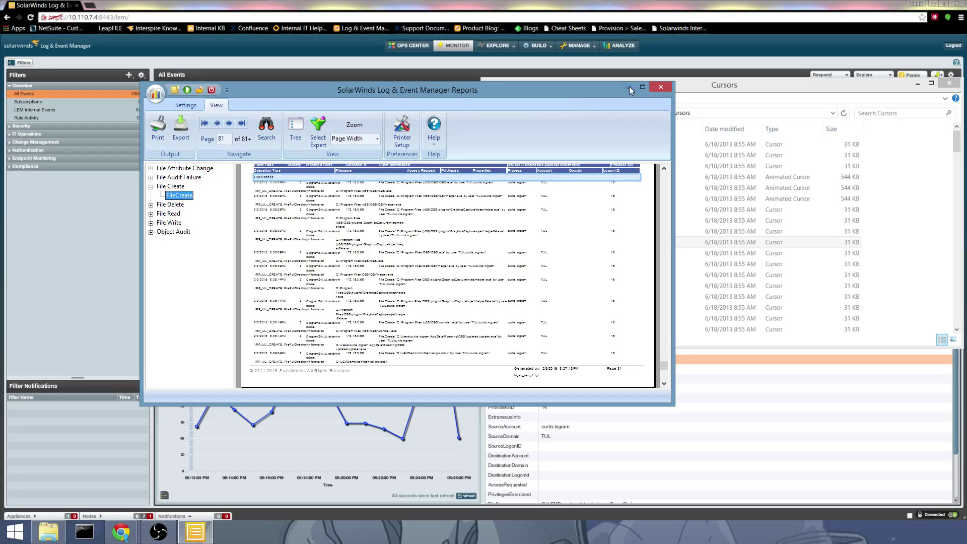
{"action": "left_click", "coordinate": [151, 205]}
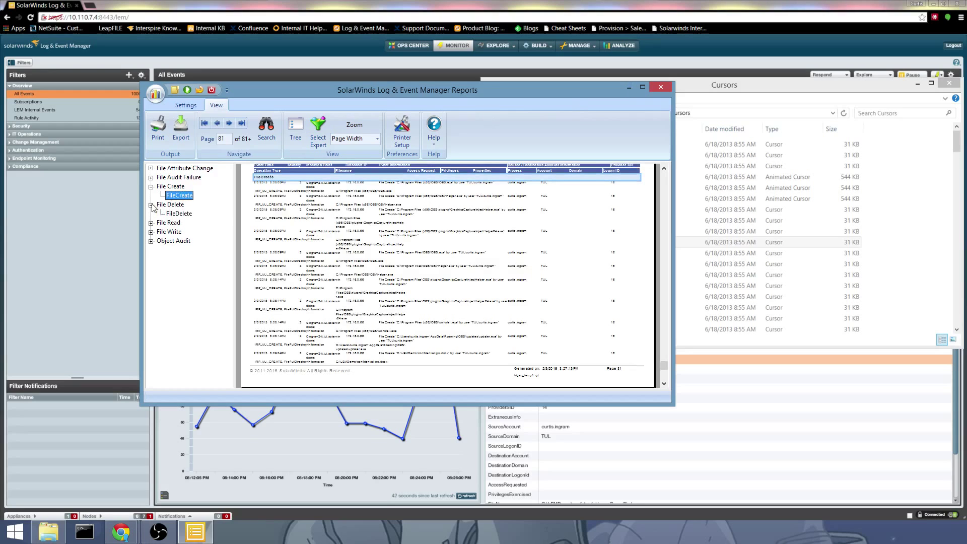
{"action": "left_click", "coordinate": [179, 214]}
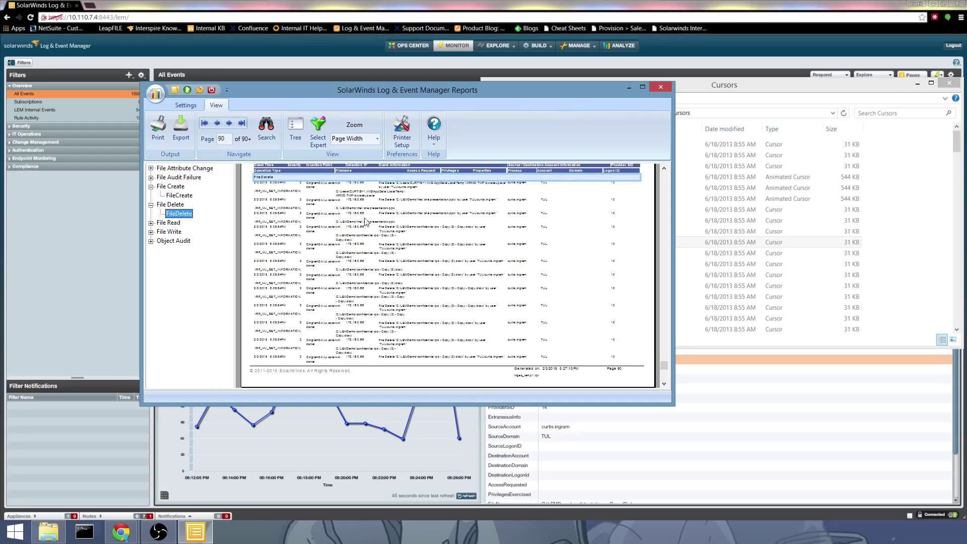
{"action": "left_click", "coordinate": [642, 88]}
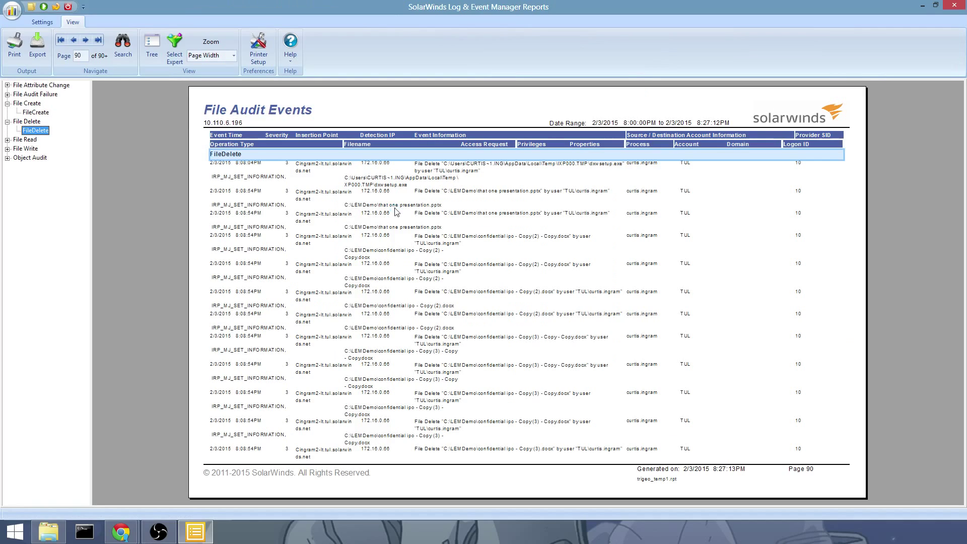
{"action": "left_click", "coordinate": [407, 254]}
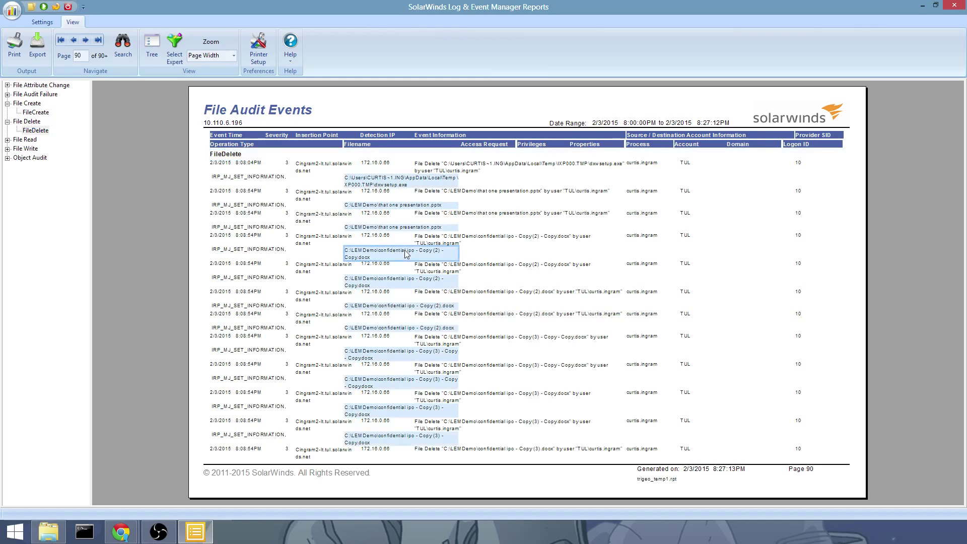
Step: Review the ObjectAudit and FileAuditFailure sections of the report, highlighting the file name of the failed open
{"action": "left_click", "coordinate": [8, 158]}
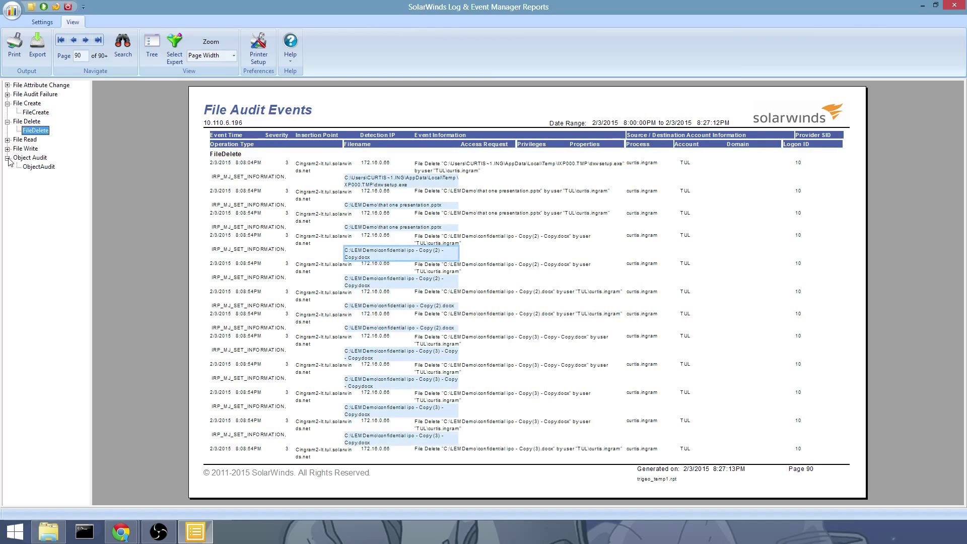
{"action": "left_click", "coordinate": [41, 168]}
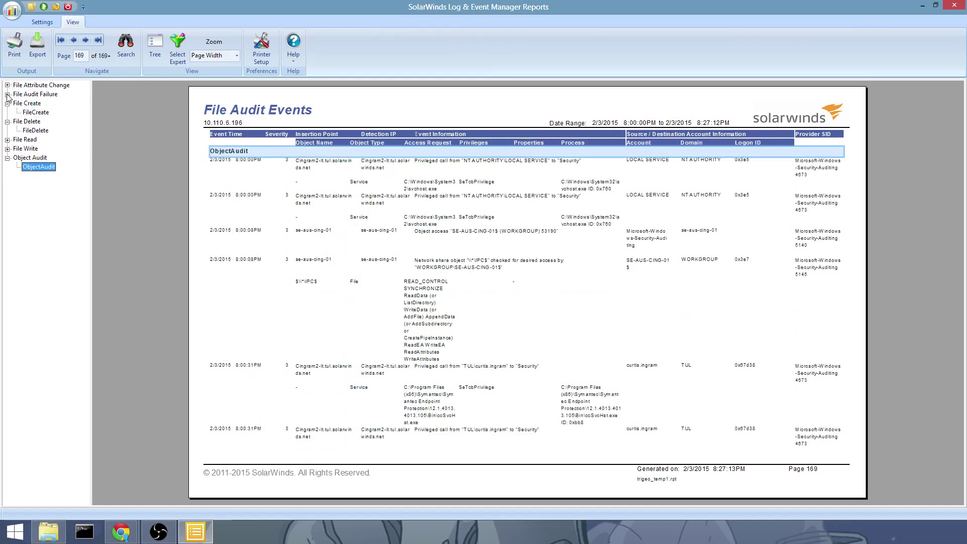
{"action": "left_click", "coordinate": [7, 94]}
{"action": "left_click", "coordinate": [39, 104]}
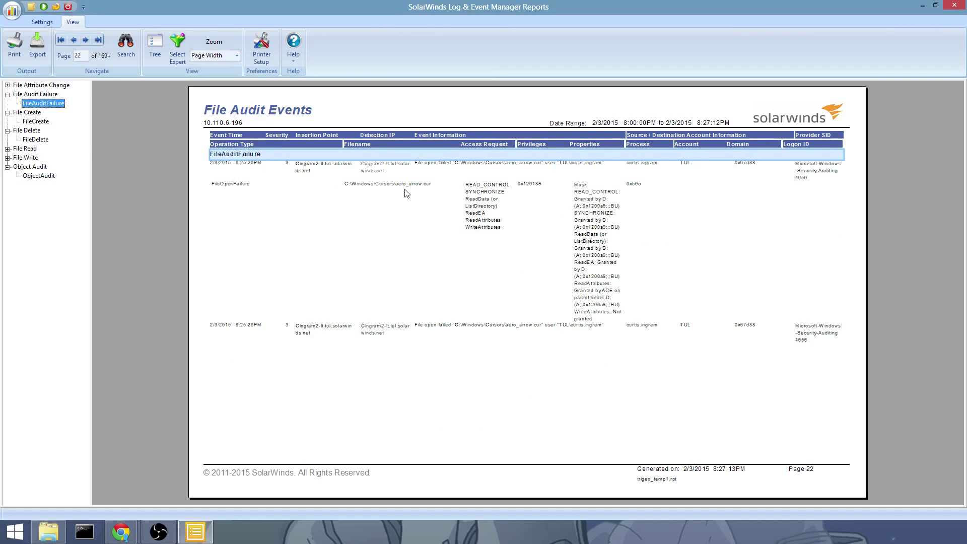
{"action": "left_click", "coordinate": [421, 187]}
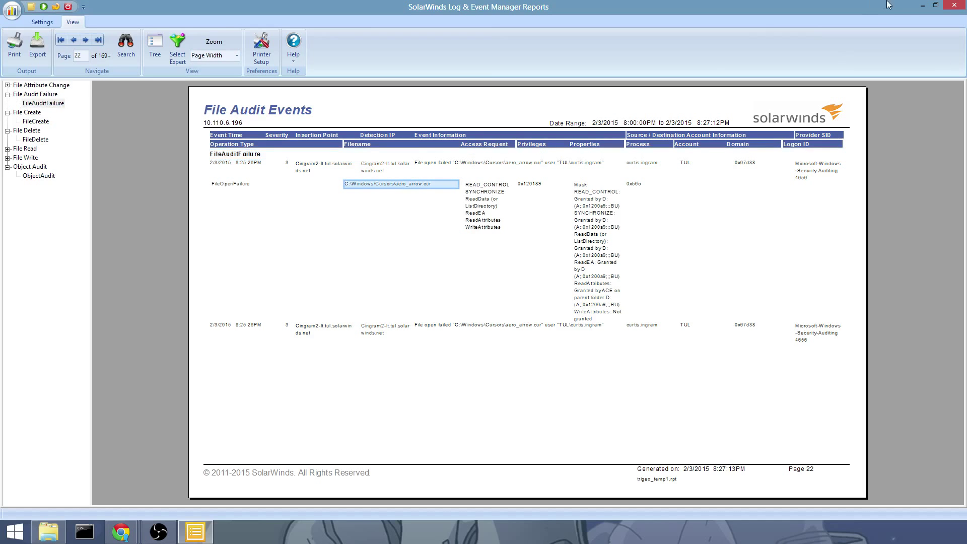
Step: Minimize the reports, return to Log & Event Manager, and run an nDepth search for events named FileAuditFailure
{"action": "left_click", "coordinate": [923, 7]}
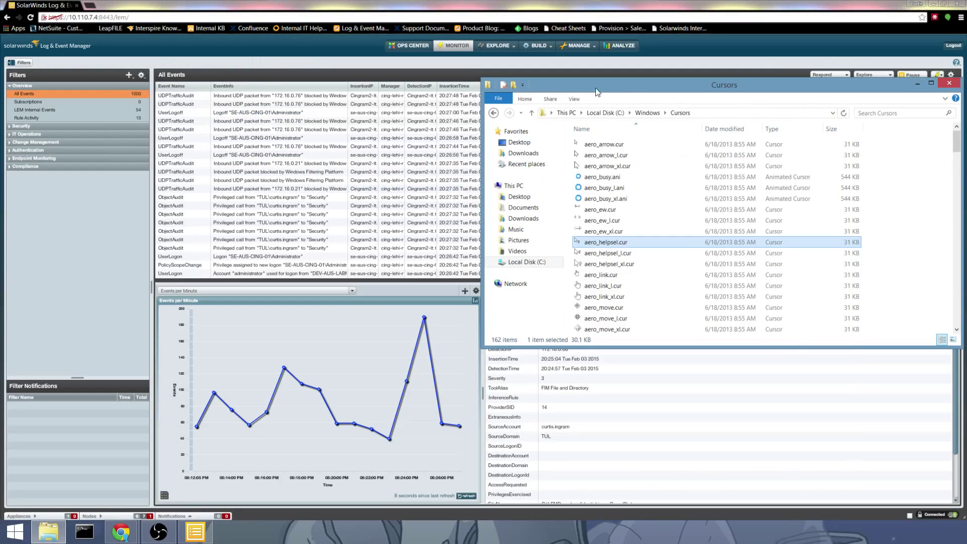
{"action": "left_click", "coordinate": [493, 46]}
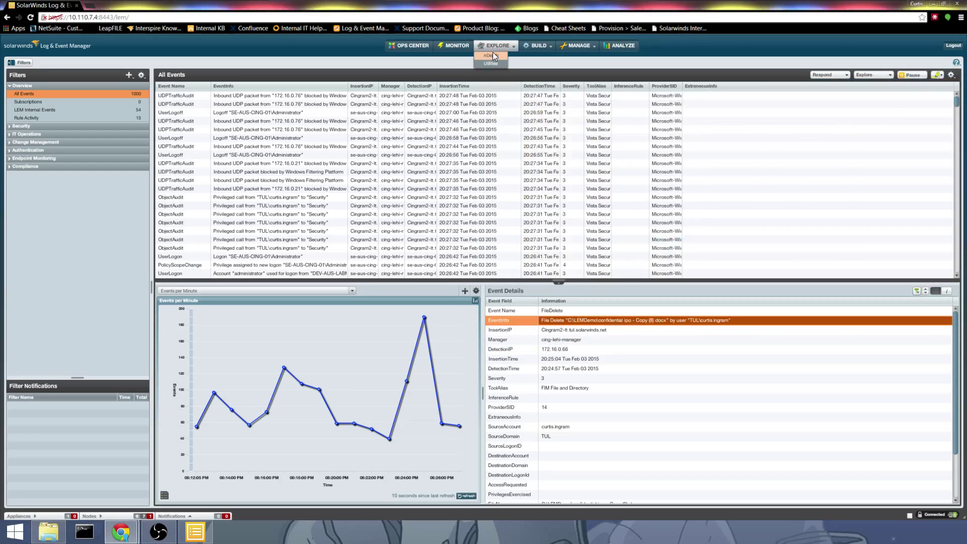
{"action": "left_click", "coordinate": [493, 54]}
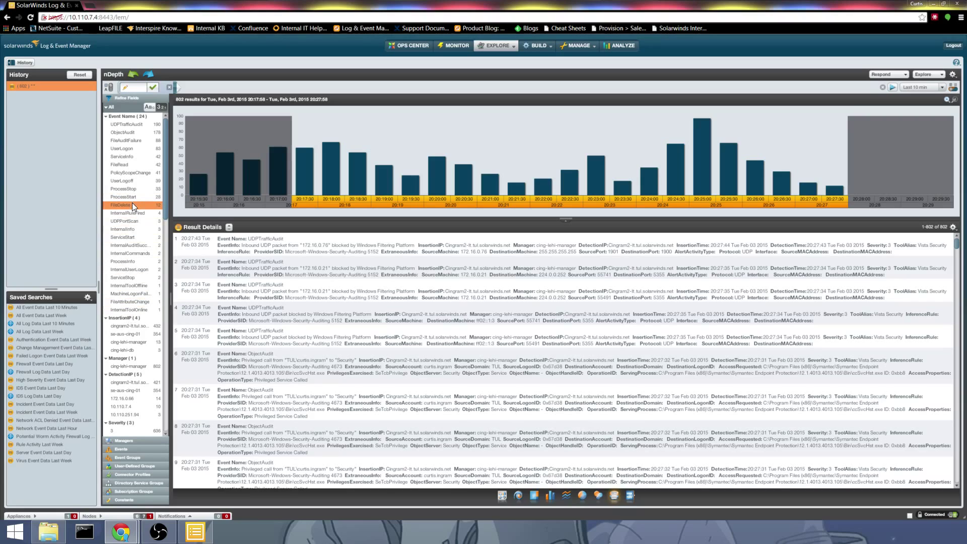
{"action": "left_click", "coordinate": [132, 143]}
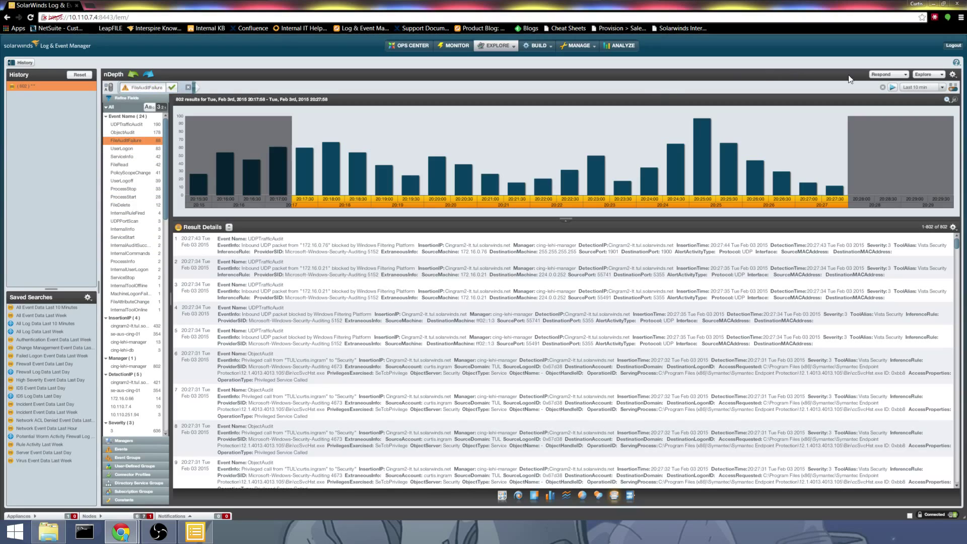
{"action": "left_click", "coordinate": [894, 88]}
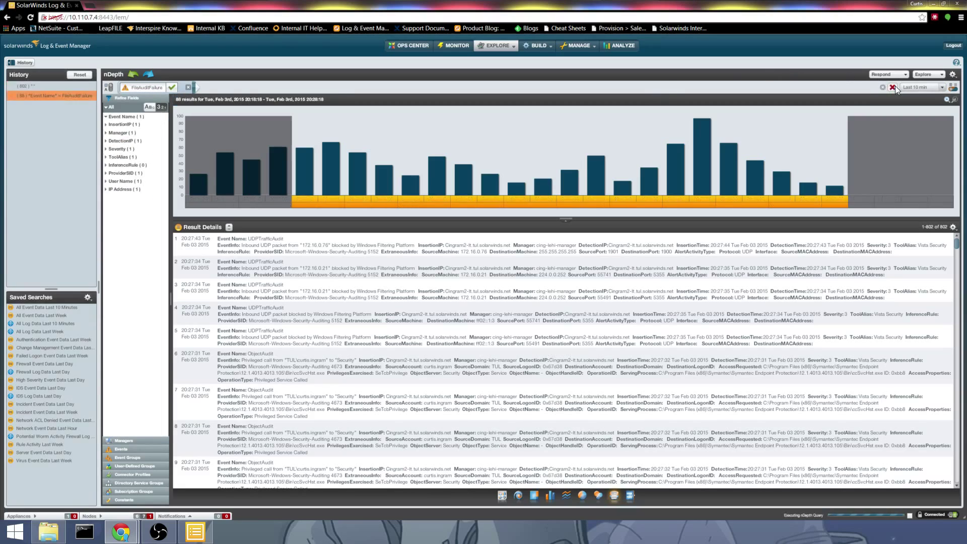